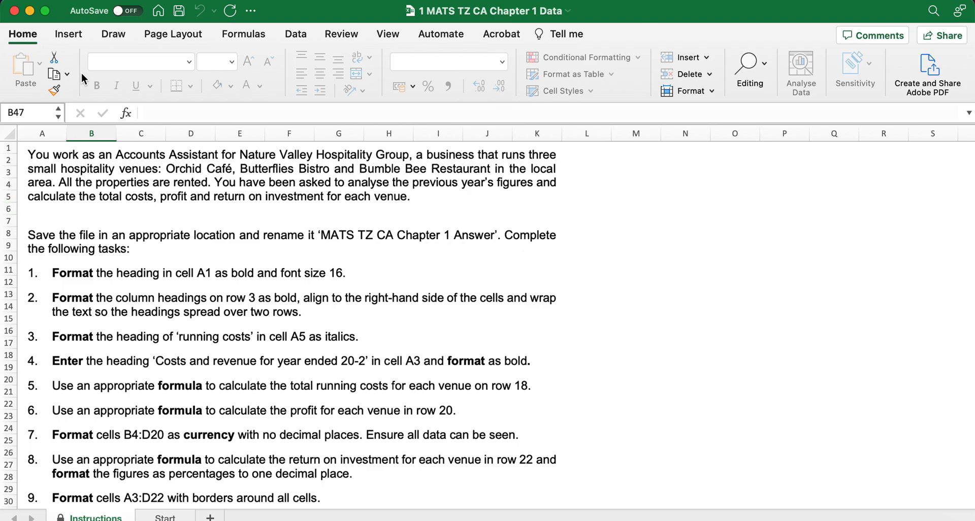
# Step: Save a copy of the workbook in the My work folder under the name MATS TZ CA Chapter 1 Answer
pyautogui.click(78, 0)
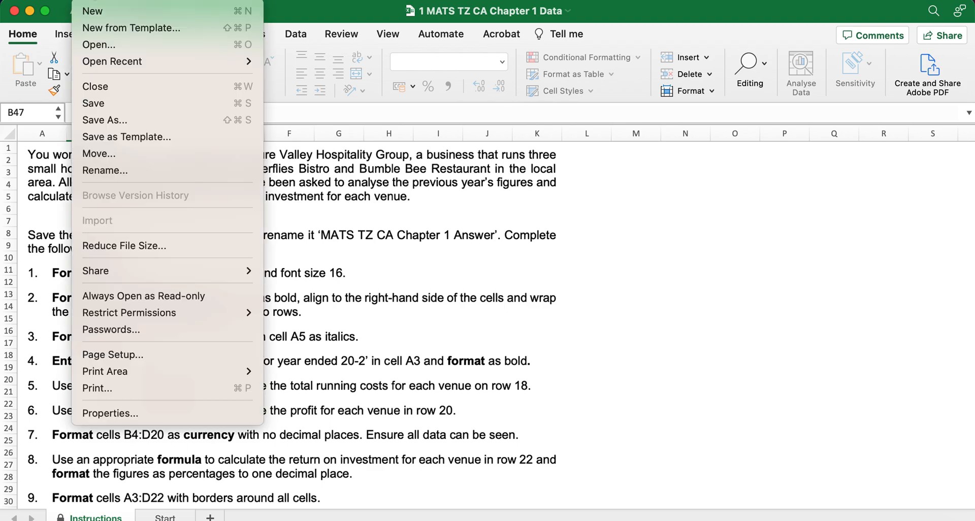
pyautogui.click(101, 118)
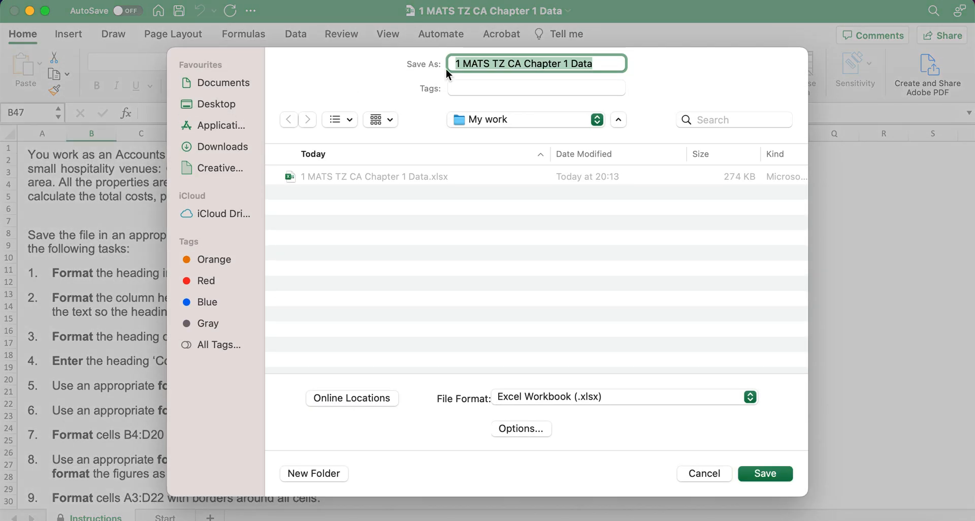
pyautogui.click(464, 63)
pyautogui.press('BackSpace')
pyautogui.press('BackSpace')
pyautogui.click(598, 64)
pyautogui.press('BackSpace')
pyautogui.press('BackSpace')
pyautogui.press('BackSpace')
pyautogui.press('BackSpace')
pyautogui.press('BackSpace')
pyautogui.write('Answer')
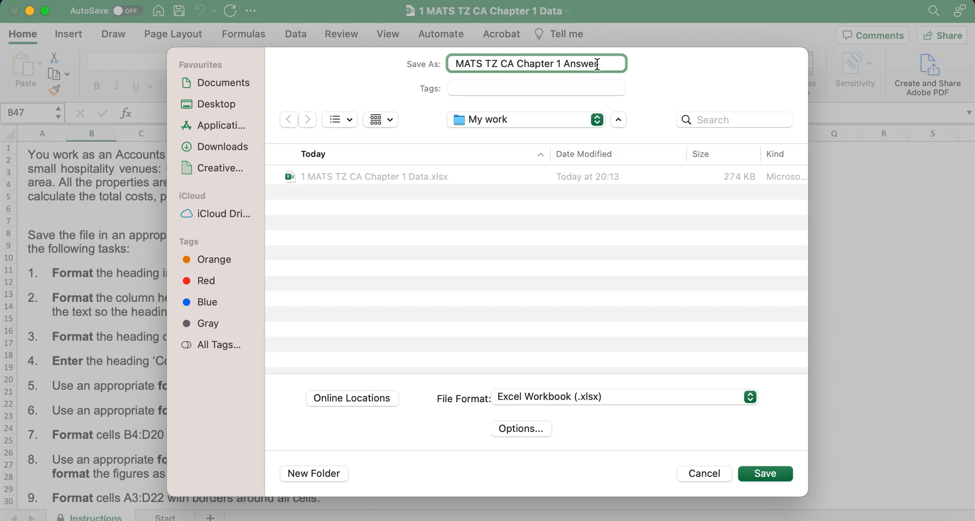
pyautogui.press('Return')
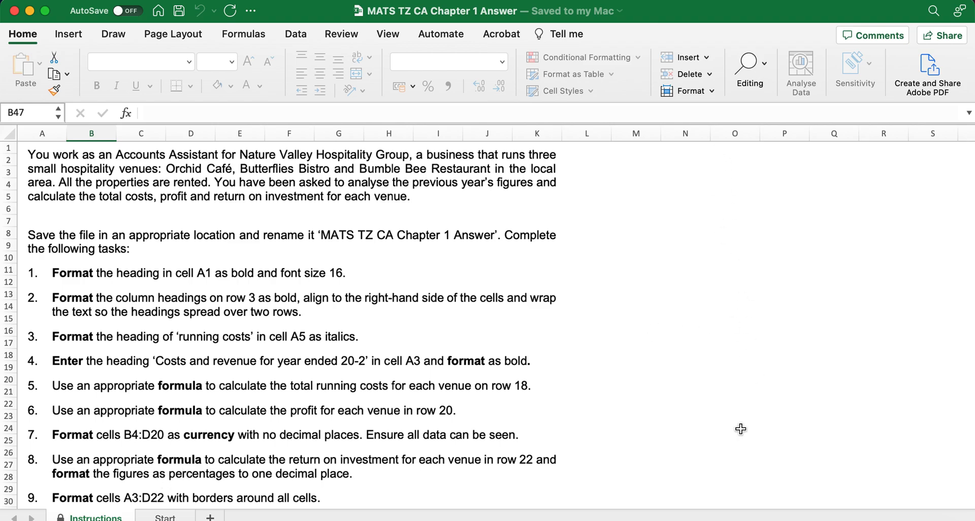
# Step: Open a second window of the workbook and arrange the two windows side by side
pyautogui.click(382, 43)
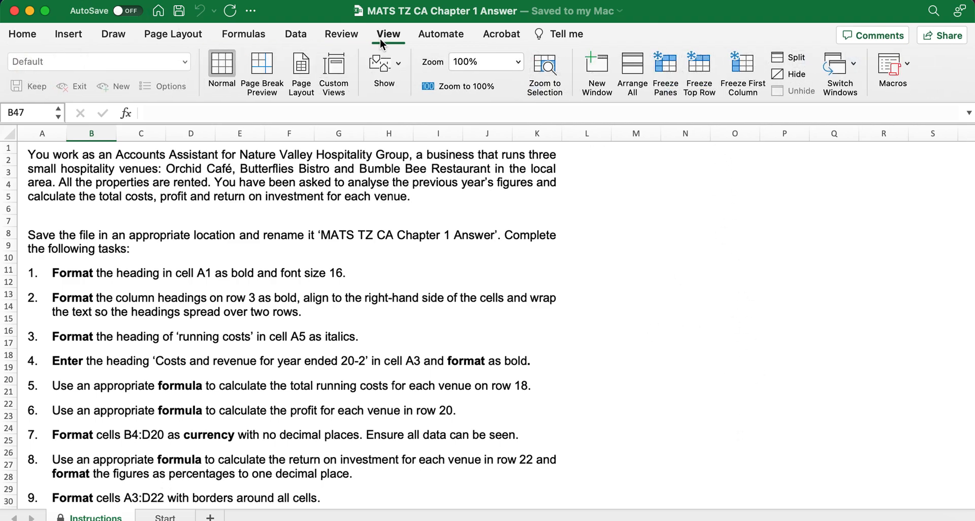
pyautogui.click(596, 71)
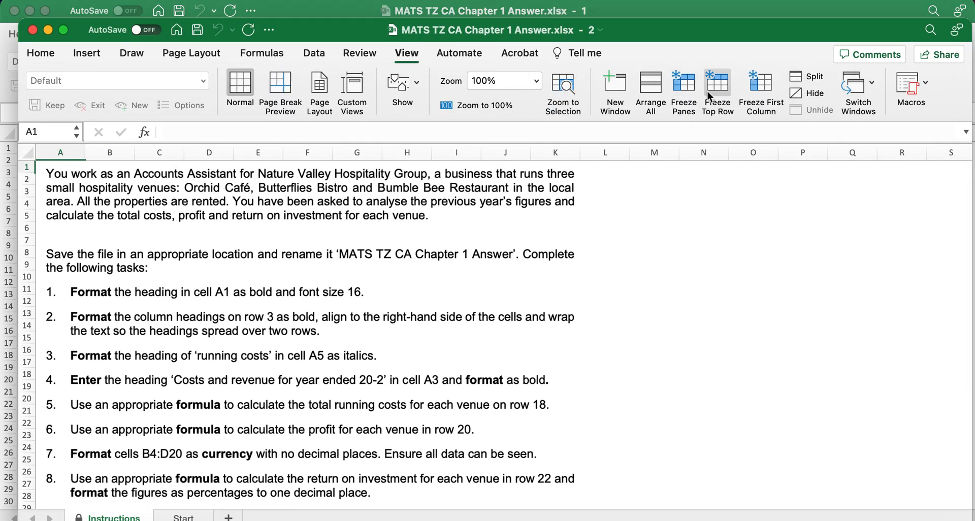
pyautogui.click(663, 89)
pyautogui.click(528, 235)
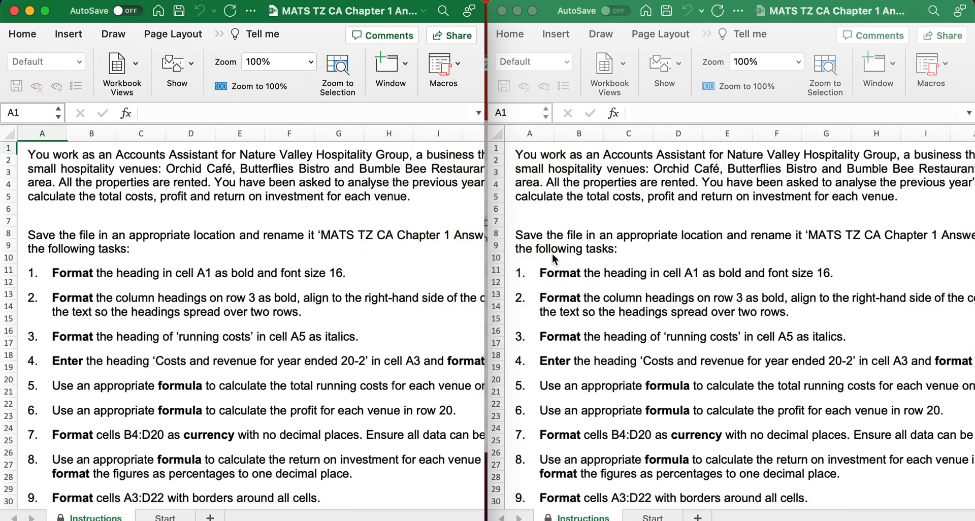
# Step: Display the Start sheet in one window while keeping the Instructions sheet's task list in the other
pyautogui.click(646, 517)
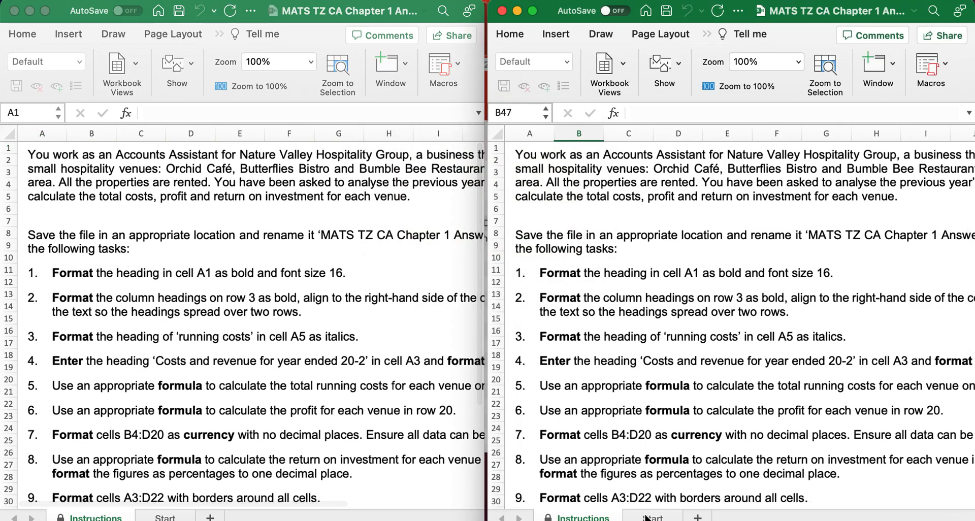
pyautogui.click(646, 517)
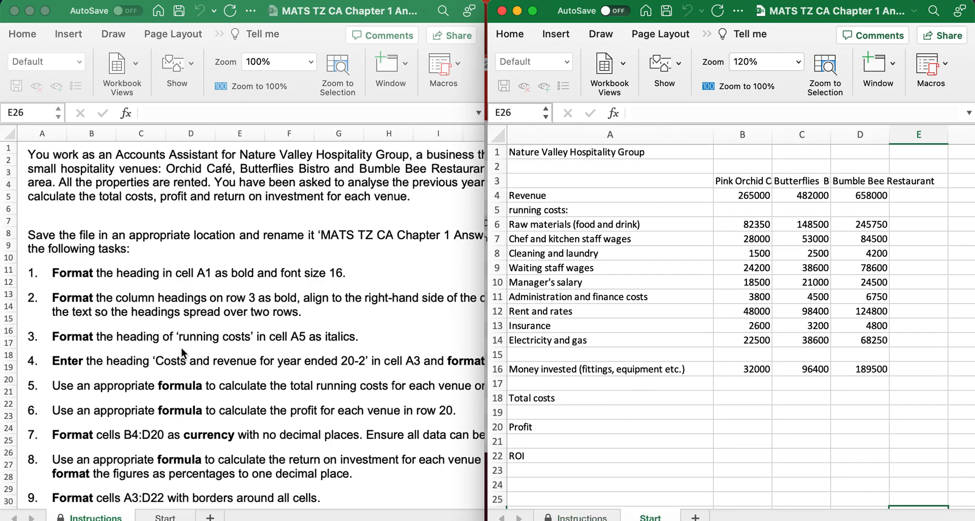
pyautogui.scroll(-5, 57, 287)
pyautogui.scroll(-5, 56, 288)
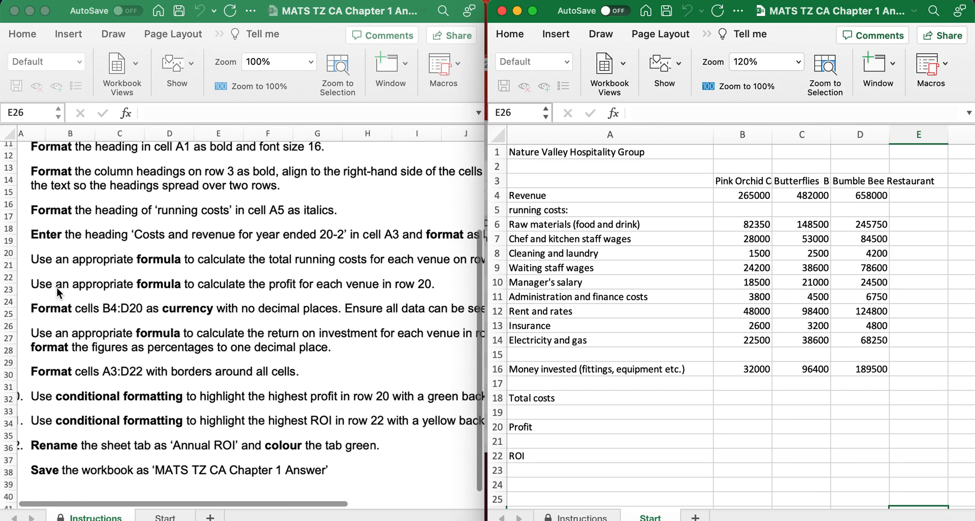
# Step: Format the Nature Valley Hospitality Group heading in cell A1 as bold with font size 16
pyautogui.click(560, 153)
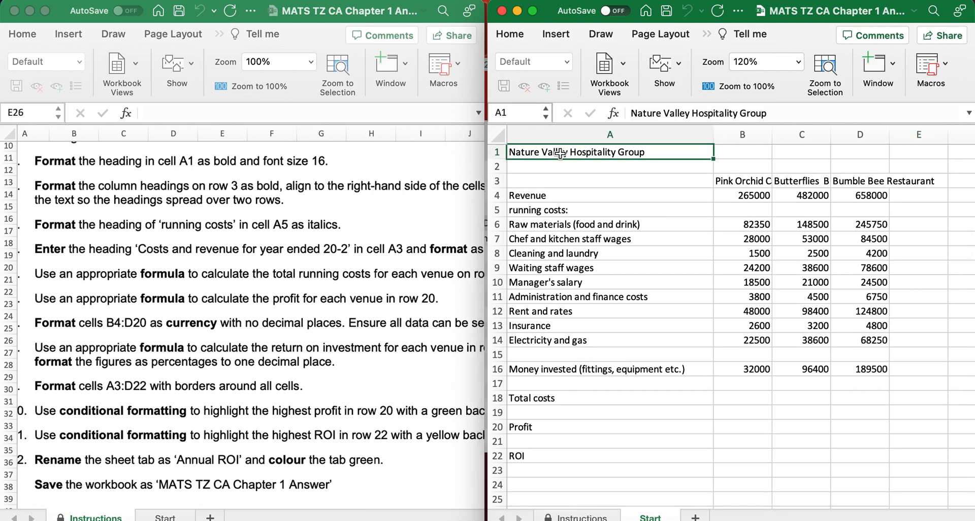
pyautogui.click(518, 34)
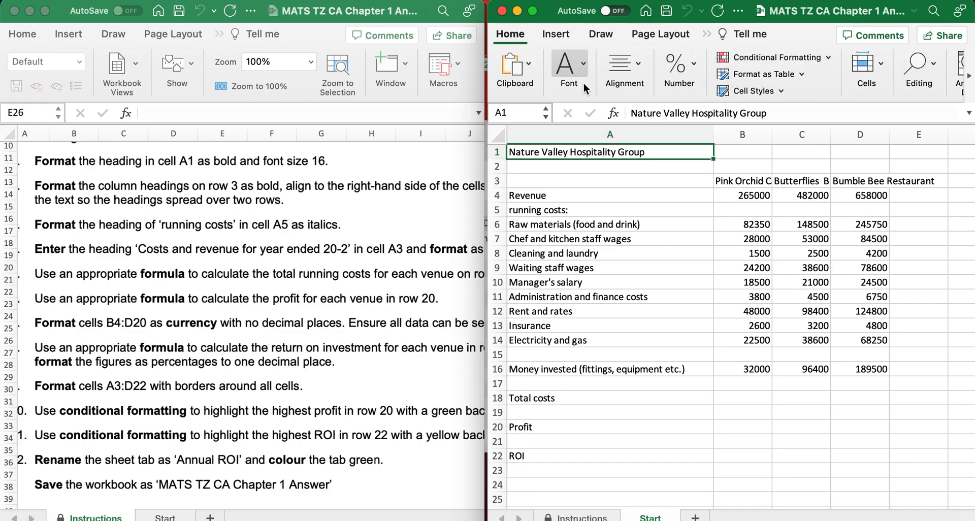
pyautogui.click(586, 65)
pyautogui.click(484, 133)
pyautogui.click(619, 109)
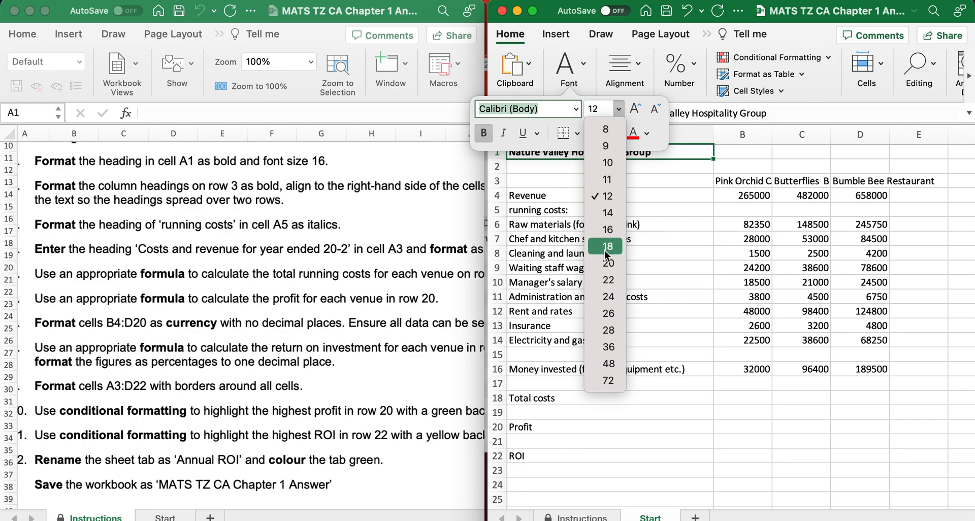
pyautogui.click(607, 229)
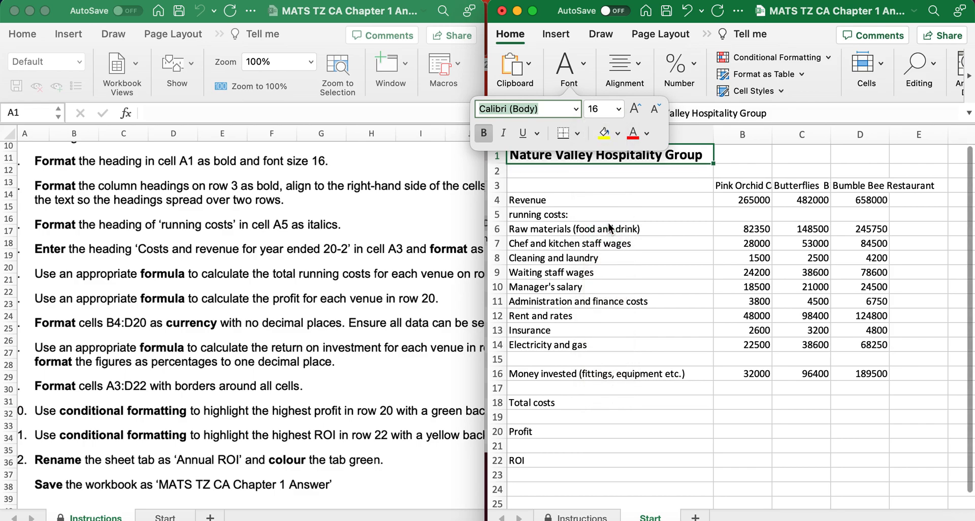
# Step: Wrap the text of the venue column headings in cells B3:D3 and align them to the right
pyautogui.click(136, 233)
pyautogui.scroll(-1, 136, 218)
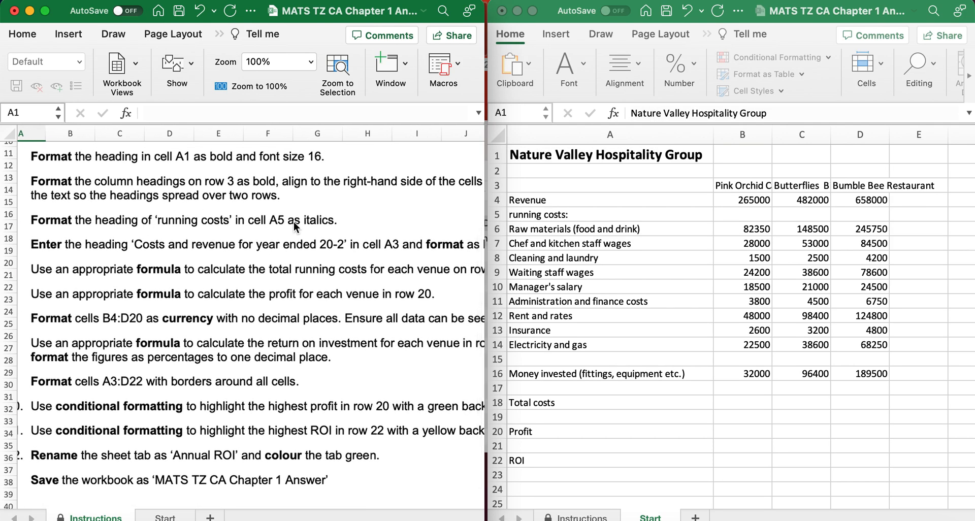
pyautogui.hscroll(3, 294, 224)
pyautogui.hscroll(2, 294, 221)
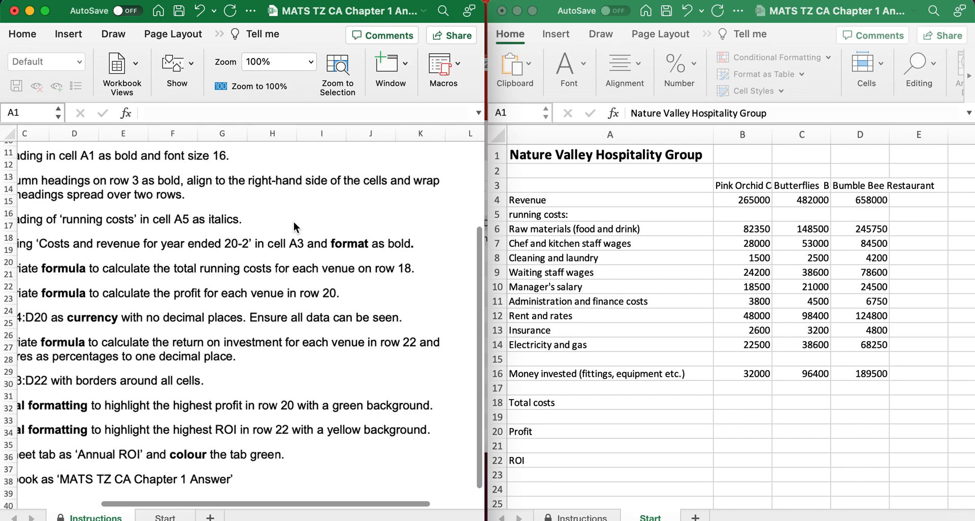
pyautogui.hscroll(-4, 388, 194)
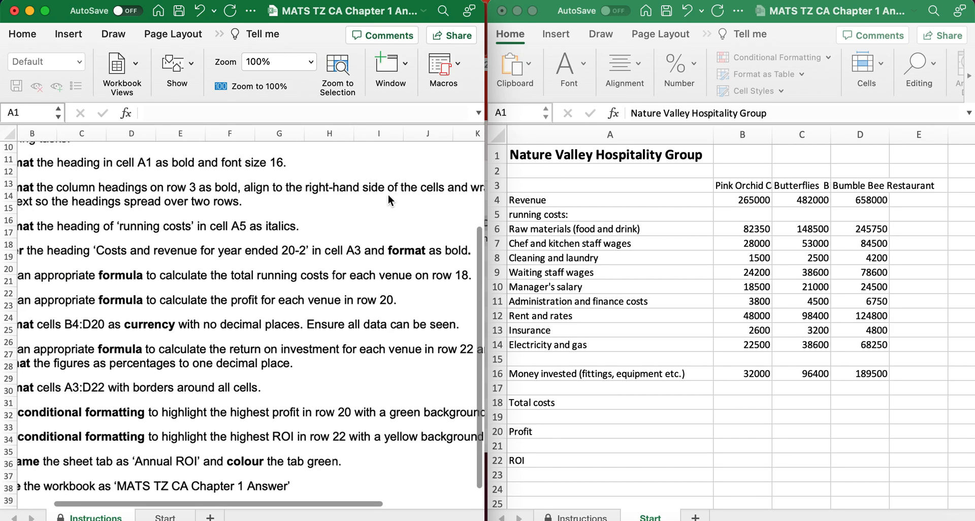
pyautogui.hscroll(-1, 388, 194)
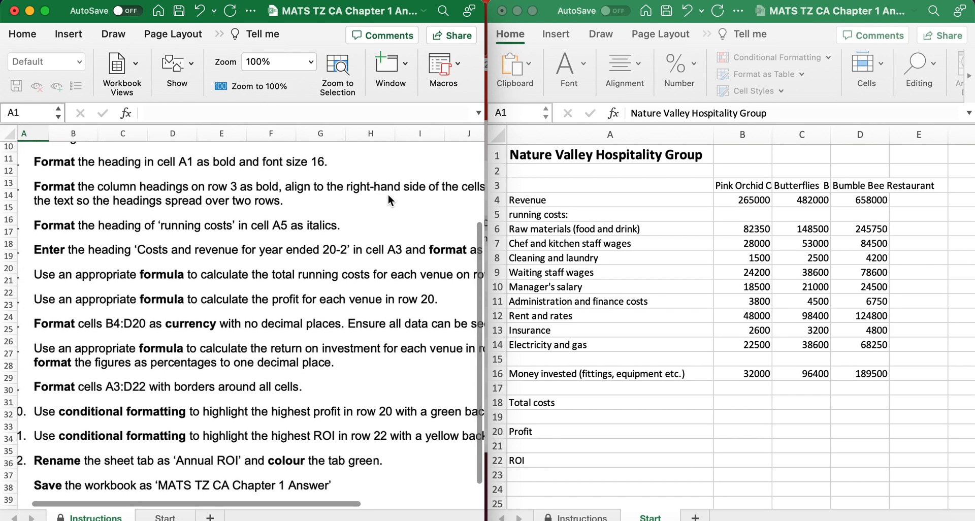
pyautogui.click(750, 187)
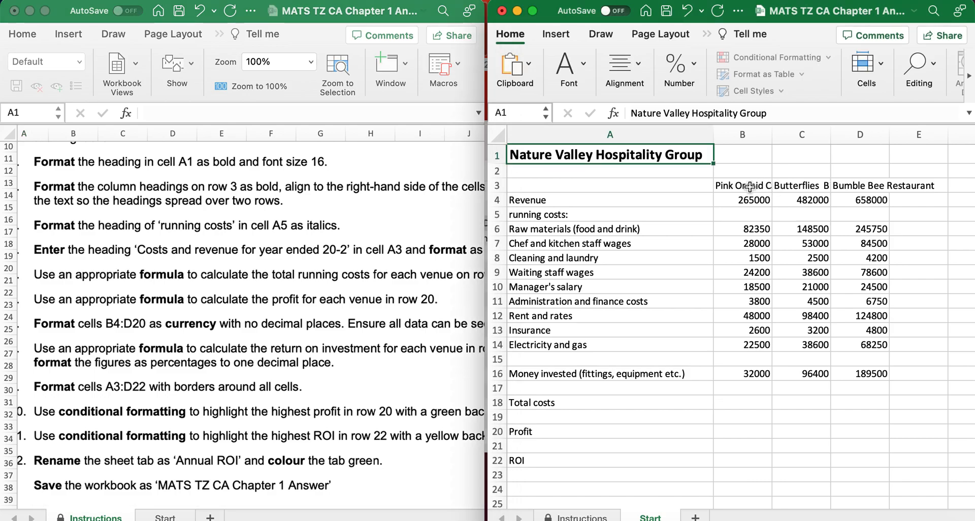
pyautogui.click(750, 188)
pyautogui.moveTo(749, 187); pyautogui.dragTo(863, 187)
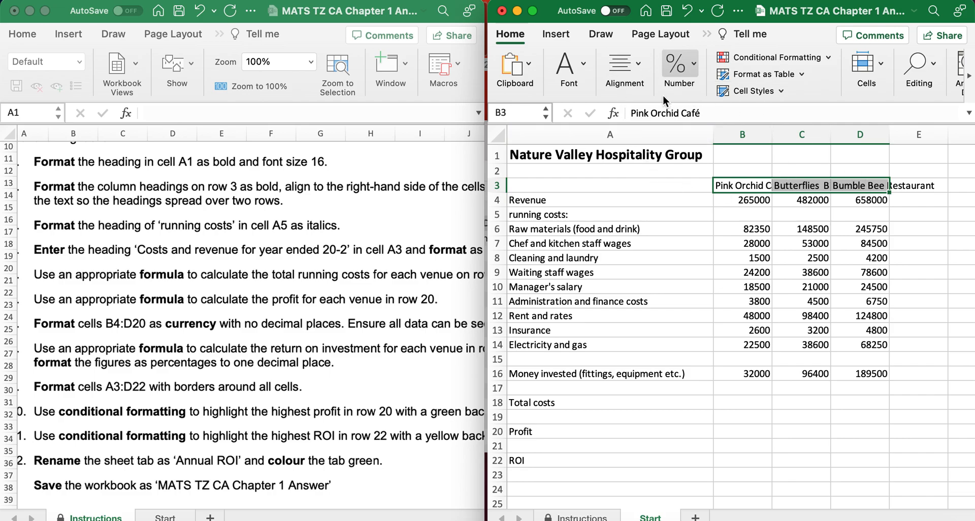
pyautogui.click(640, 60)
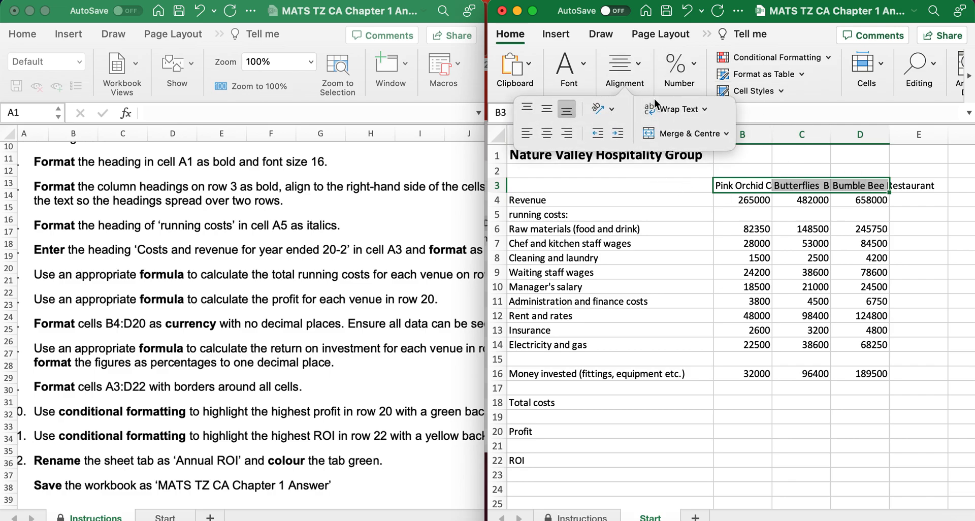
pyautogui.click(669, 115)
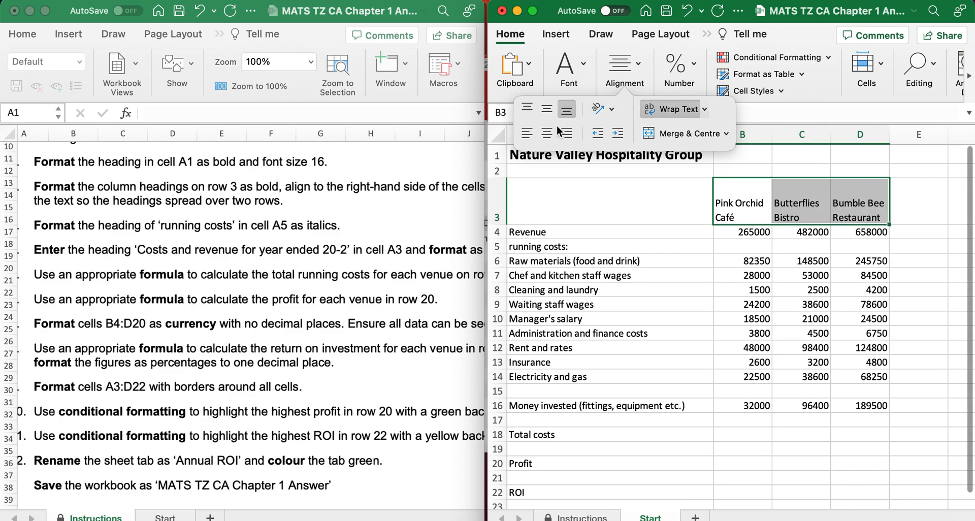
pyautogui.click(569, 133)
pyautogui.click(767, 204)
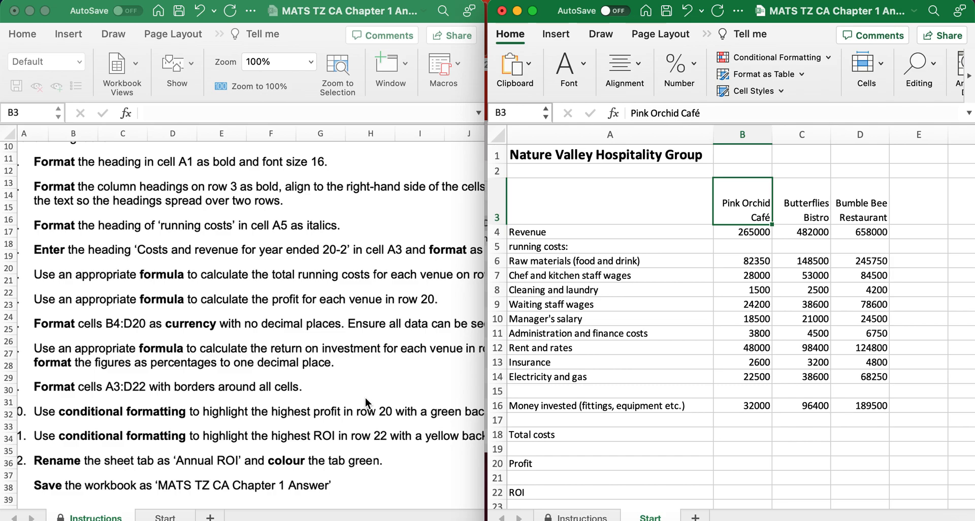
# Step: Format the running costs heading in cell A5 as italic
pyautogui.scroll(-5, 365, 398)
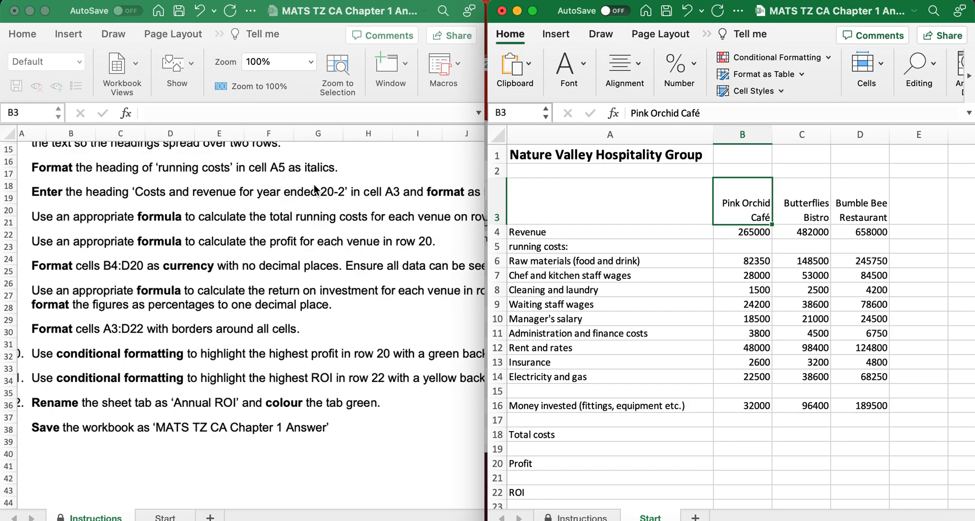
pyautogui.click(535, 248)
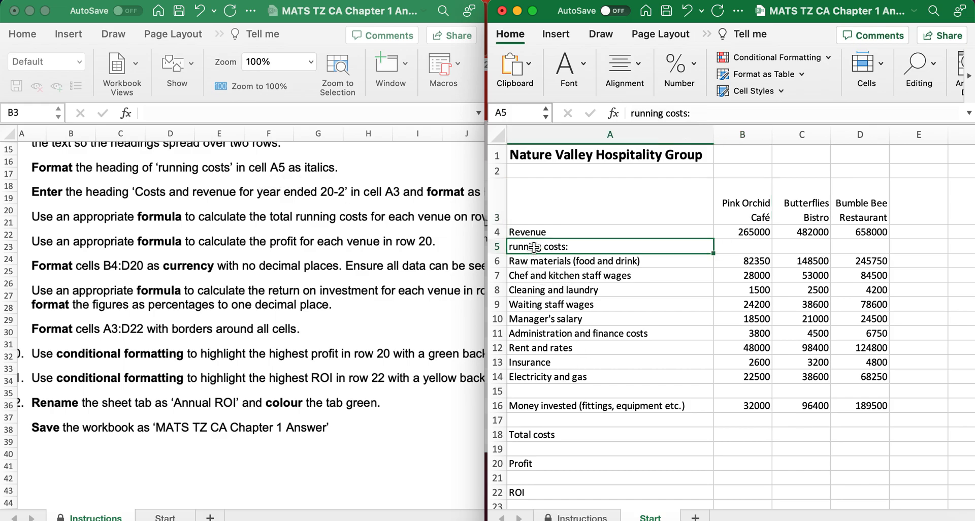
pyautogui.press('super+i')
pyautogui.click(582, 80)
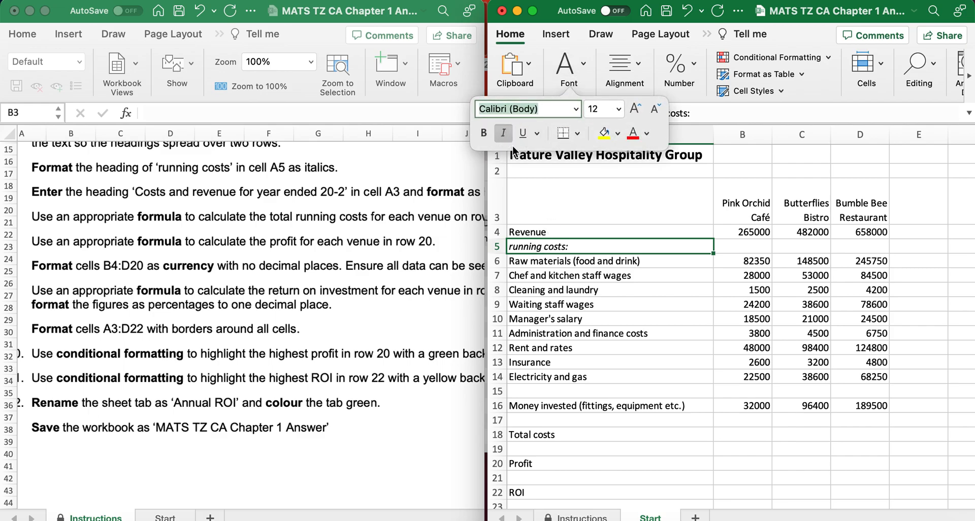
pyautogui.click(585, 301)
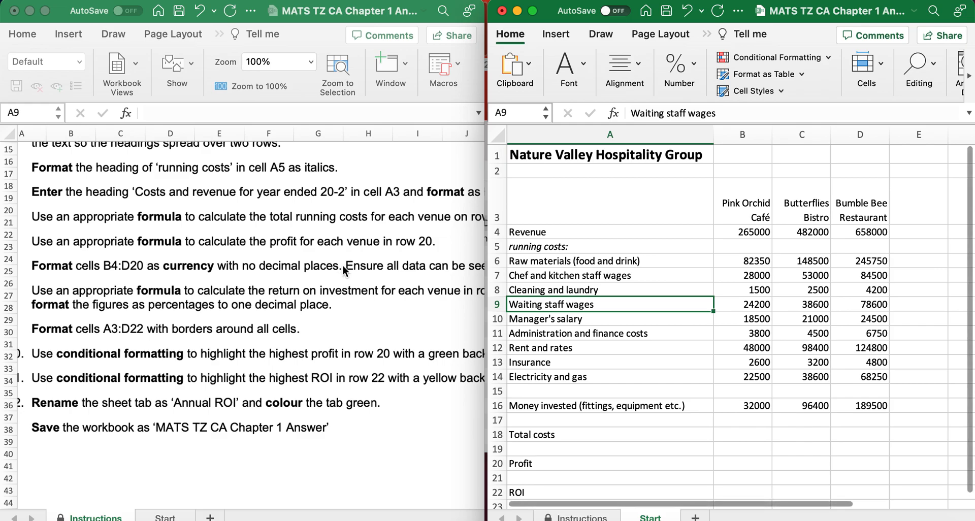
# Step: Enter the heading "Costs and revenue for year ended 20-2" in cell A3
pyautogui.scroll(-2, 343, 266)
pyautogui.scroll(1, 343, 271)
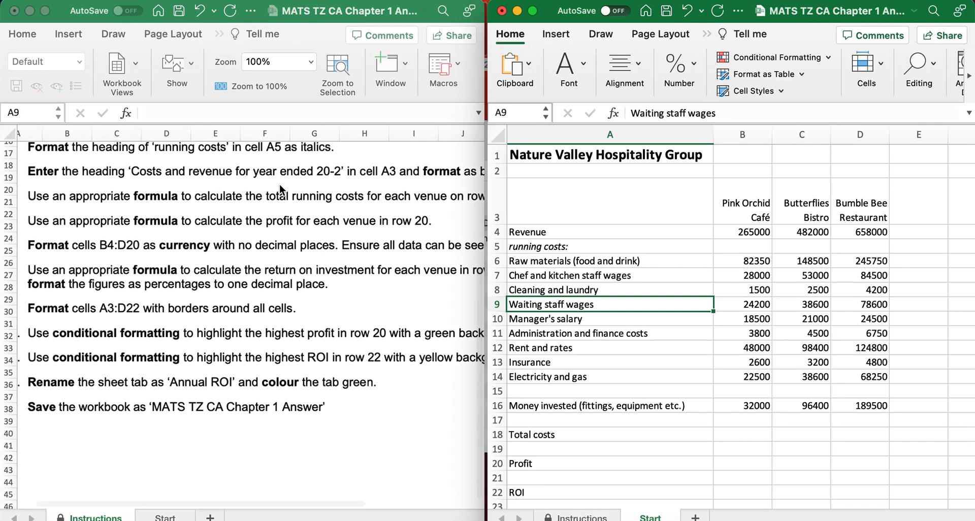
pyautogui.click(548, 205)
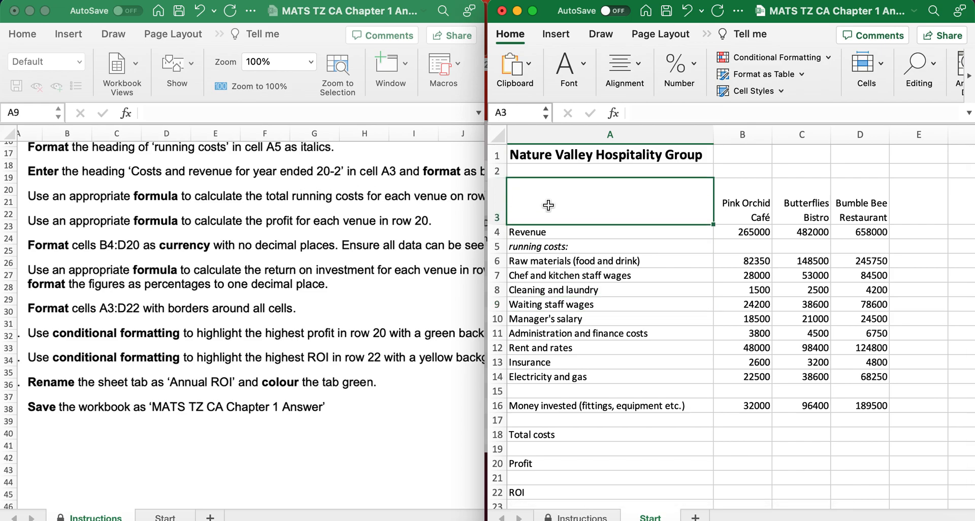
pyautogui.write('Costs')
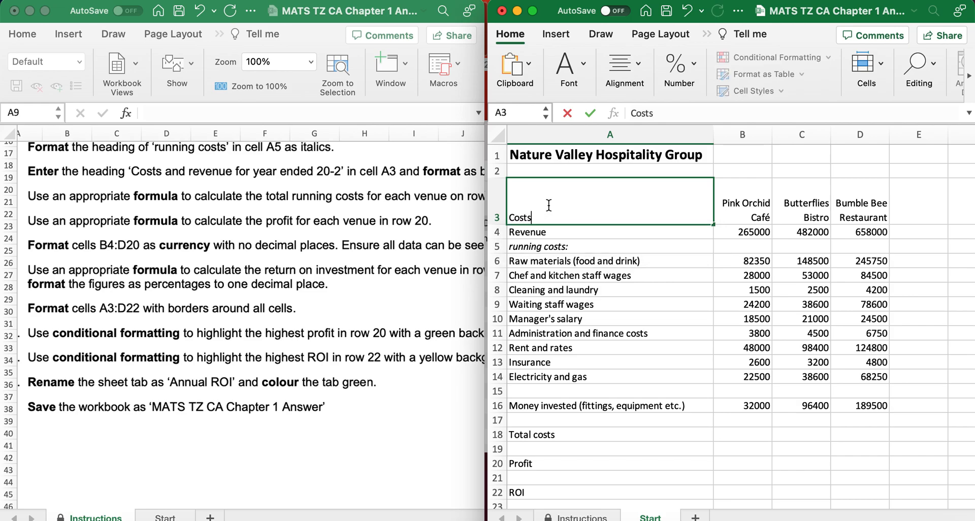
pyautogui.write(' and revenue for year ')
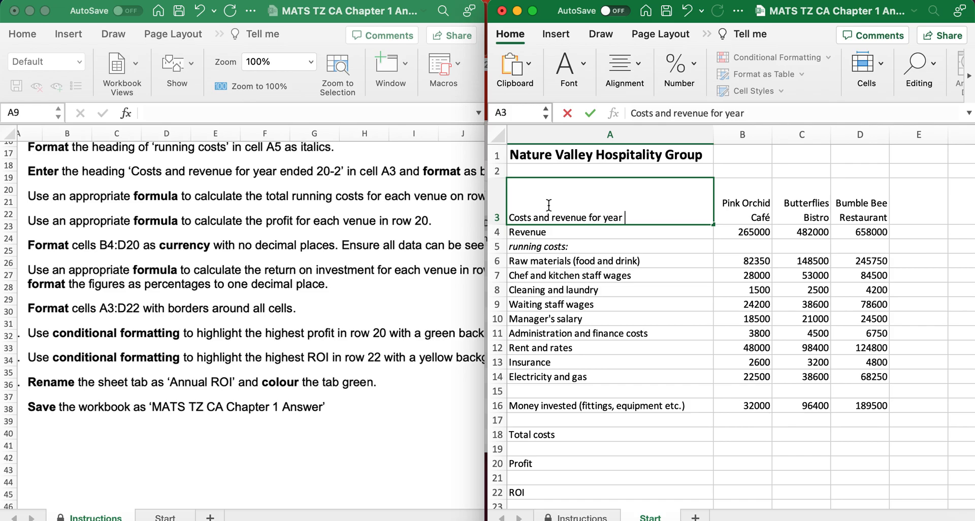
pyautogui.write('ended 20-2')
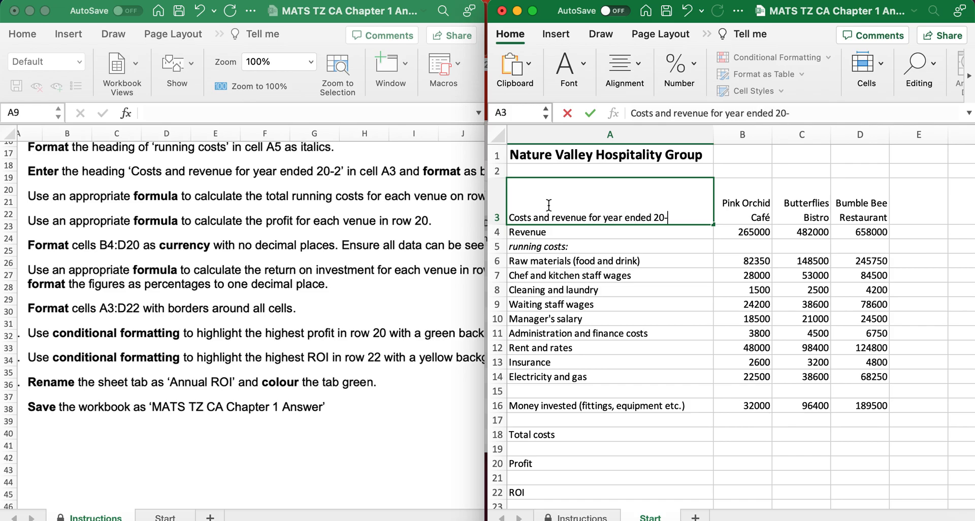
pyautogui.click(617, 275)
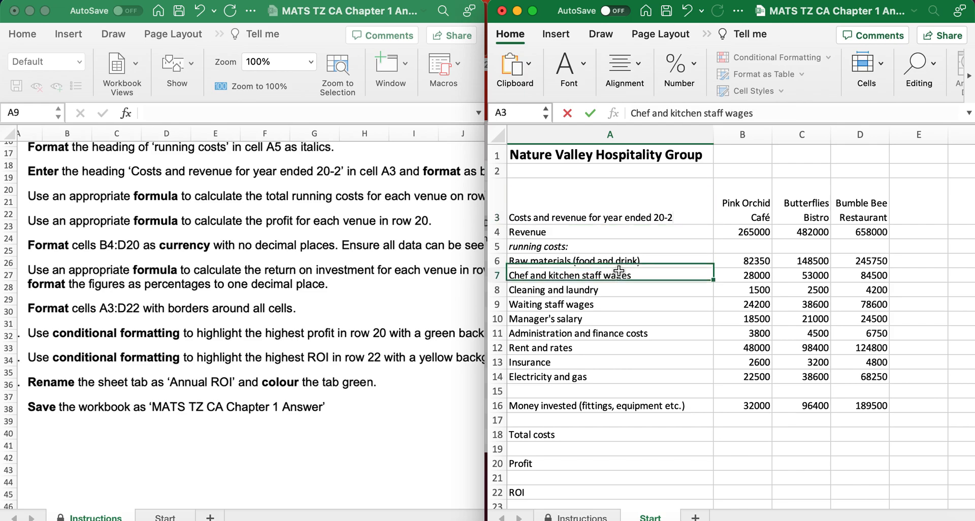
# Step: Format the costs and revenue heading in cell A3 as bold
pyautogui.click(589, 217)
pyautogui.press('super+b')
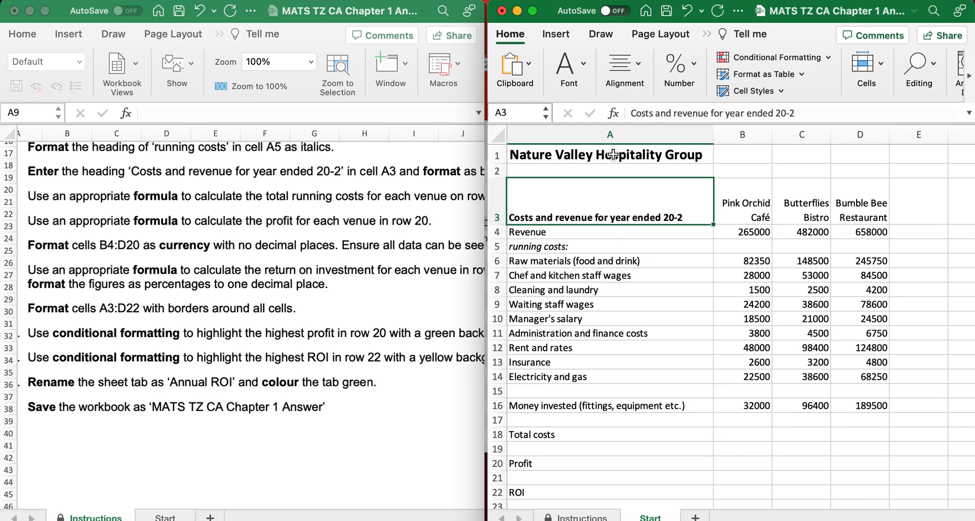
pyautogui.click(582, 64)
pyautogui.click(599, 300)
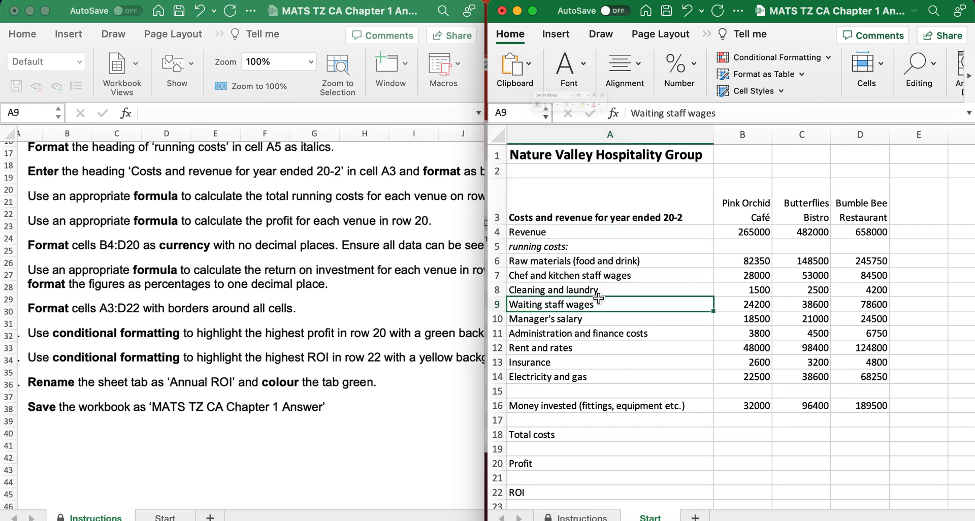
# Step: Calculate each venue's total running costs on row 18 by entering =SUM(B6:B14) in cell B18 and filling it across to D18
pyautogui.scroll(-2, 276, 245)
pyautogui.hscroll(3, 276, 245)
pyautogui.hscroll(-4, 276, 245)
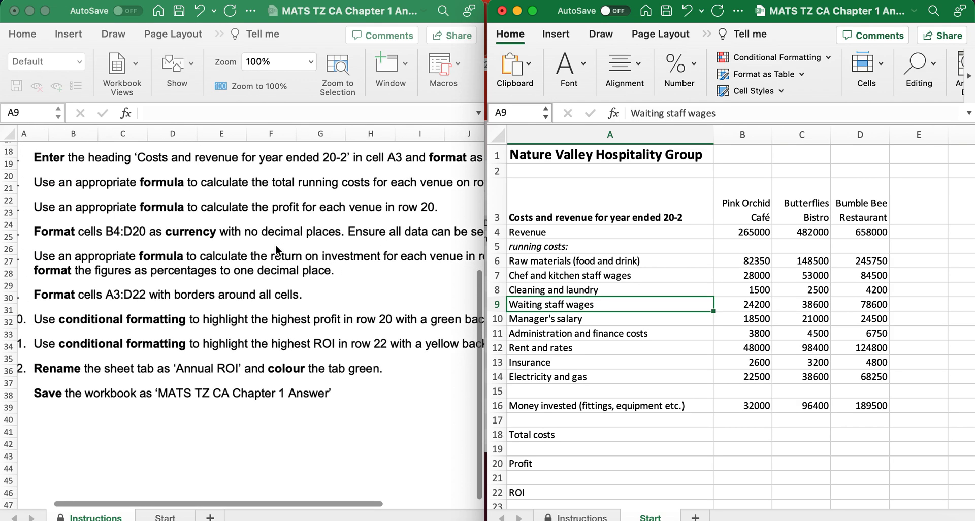
pyautogui.hscroll(2, 276, 245)
pyautogui.scroll(-1, 276, 245)
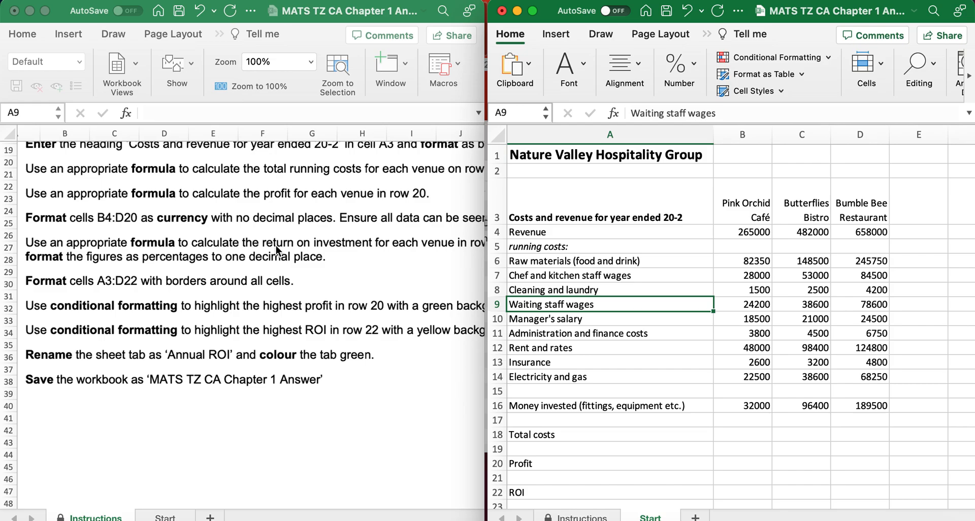
pyautogui.hscroll(4, 276, 246)
pyautogui.scroll(1, 276, 245)
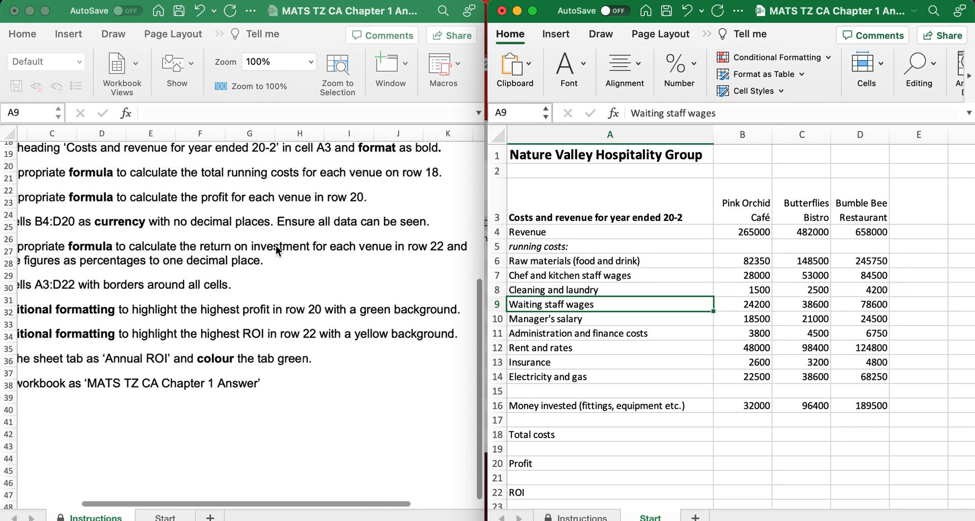
pyautogui.click(742, 434)
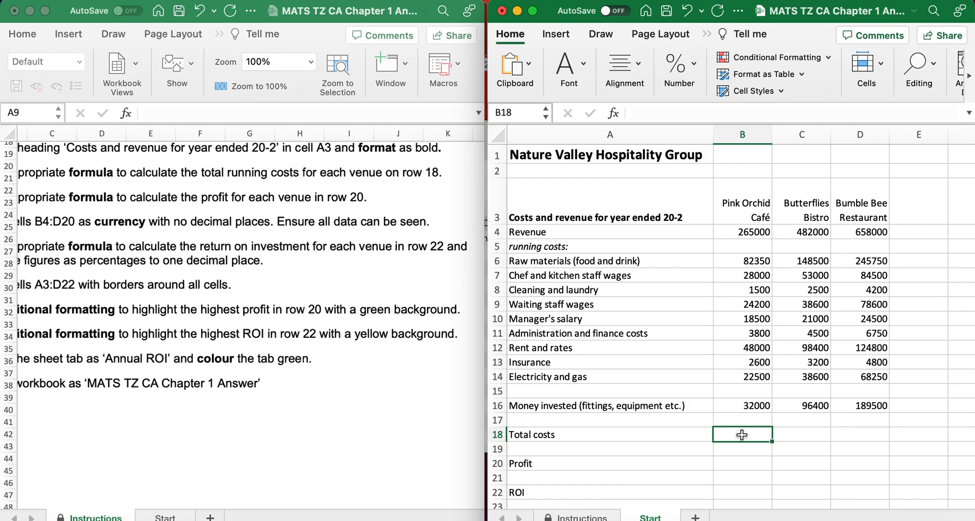
pyautogui.click(933, 65)
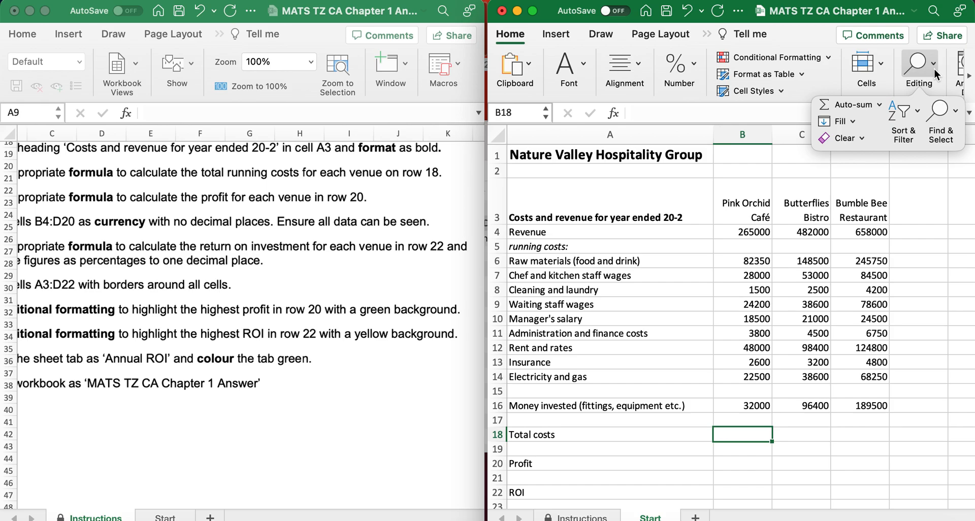
pyautogui.click(867, 105)
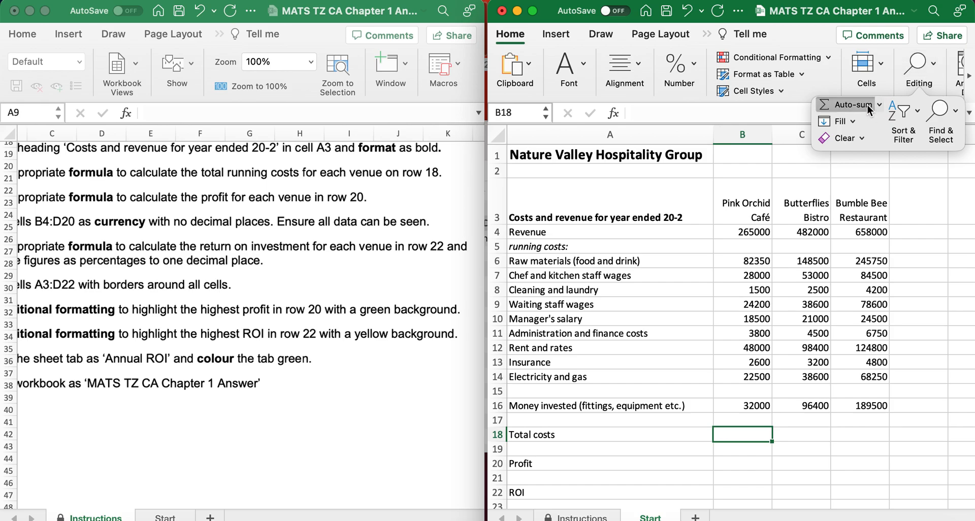
pyautogui.click(728, 262)
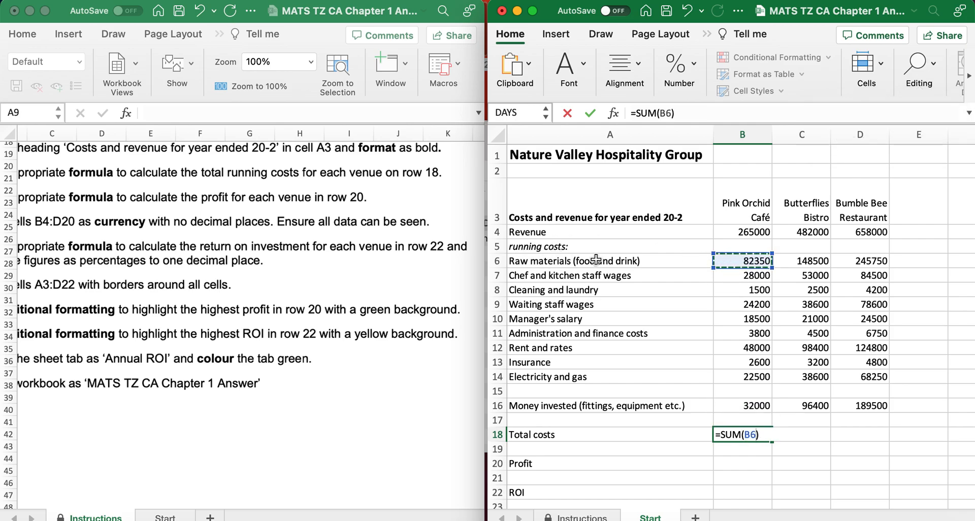
pyautogui.moveTo(730, 262); pyautogui.dragTo(741, 377)
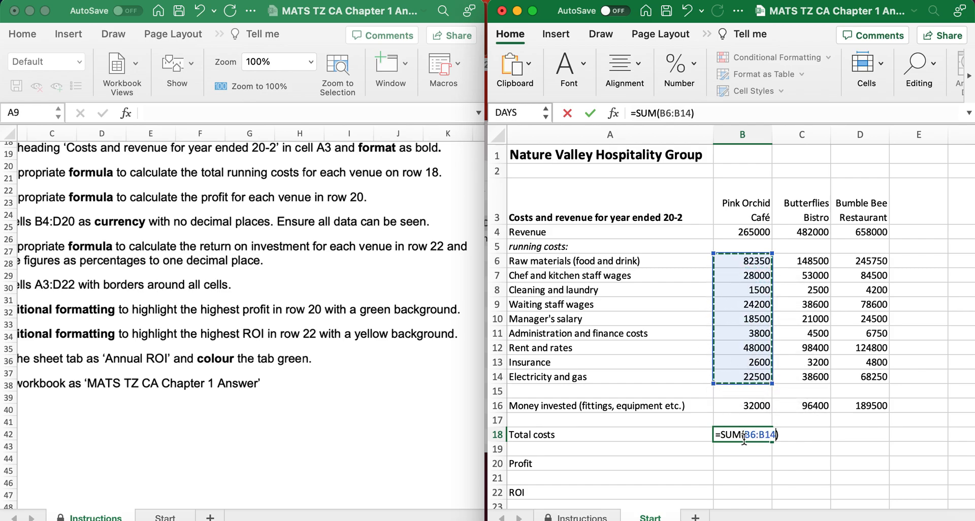
pyautogui.press('Return')
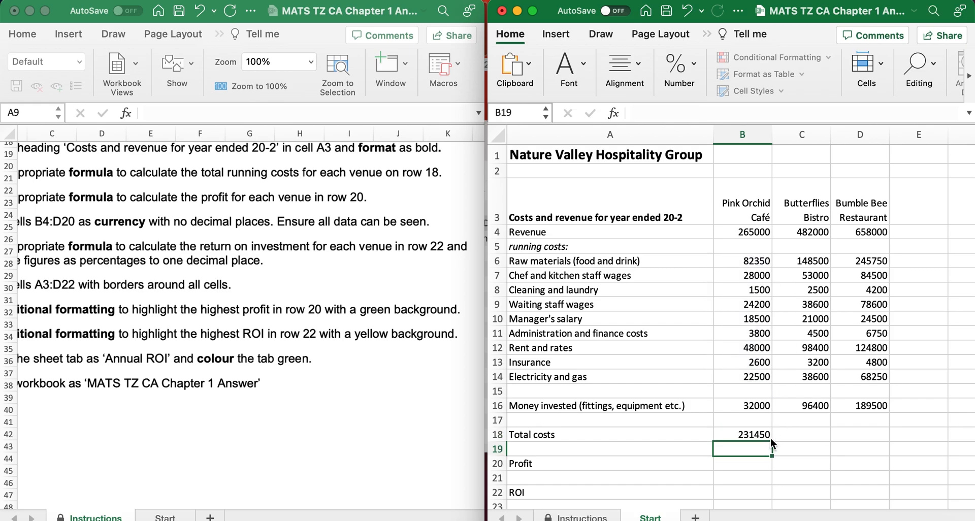
pyautogui.click(753, 432)
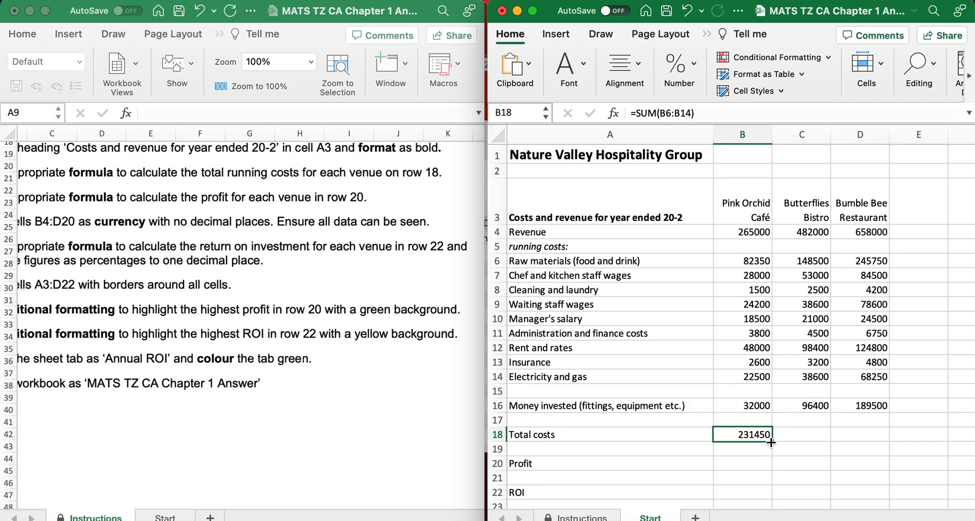
pyautogui.moveTo(771, 442); pyautogui.dragTo(878, 440)
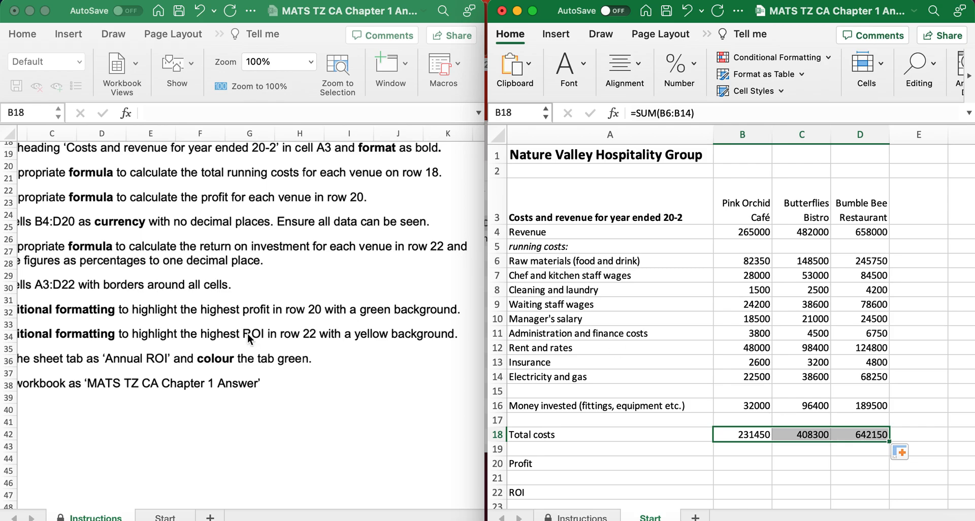
# Step: Calculate each venue's profit on row 20 by entering =(B4-B18) in cell B20 and filling it across to D20
pyautogui.hscroll(-3, 249, 340)
pyautogui.scroll(-1, 248, 339)
pyautogui.hscroll(1, 249, 339)
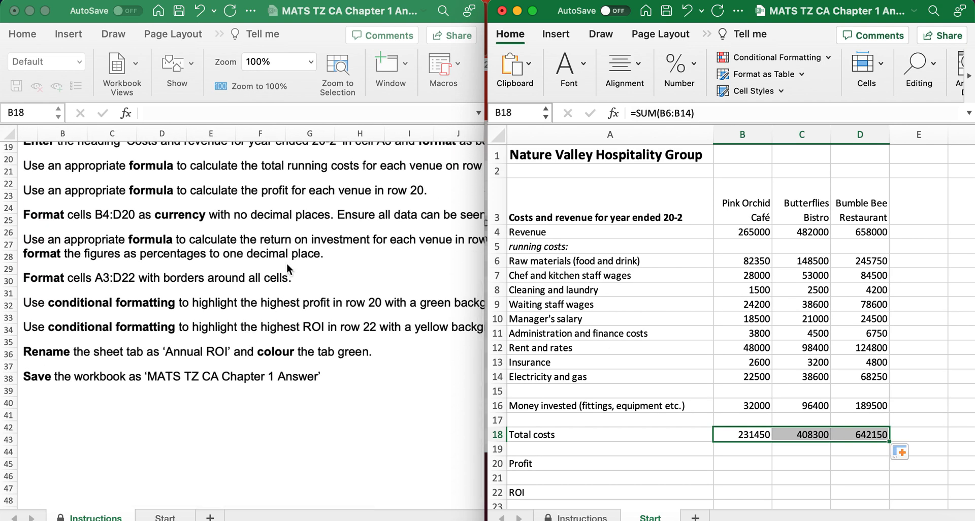
pyautogui.click(726, 462)
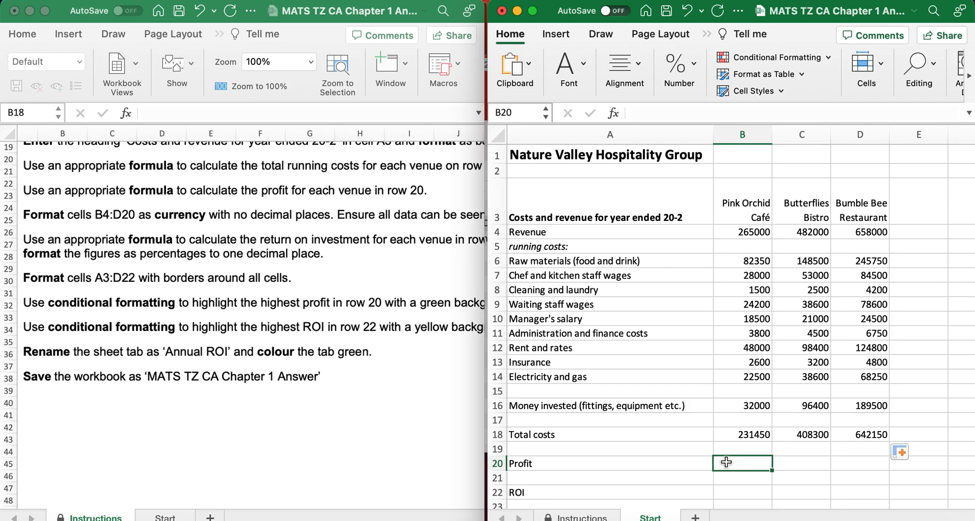
pyautogui.write('=')
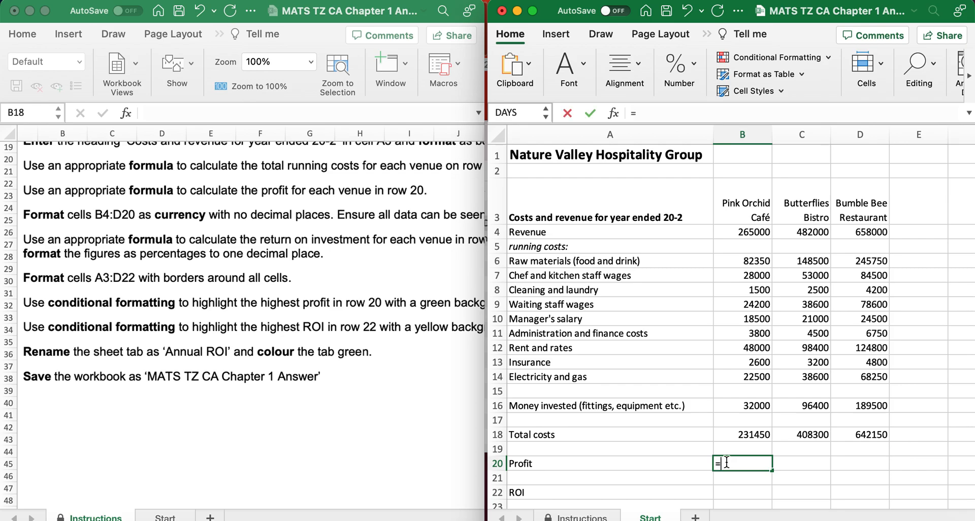
pyautogui.write('(')
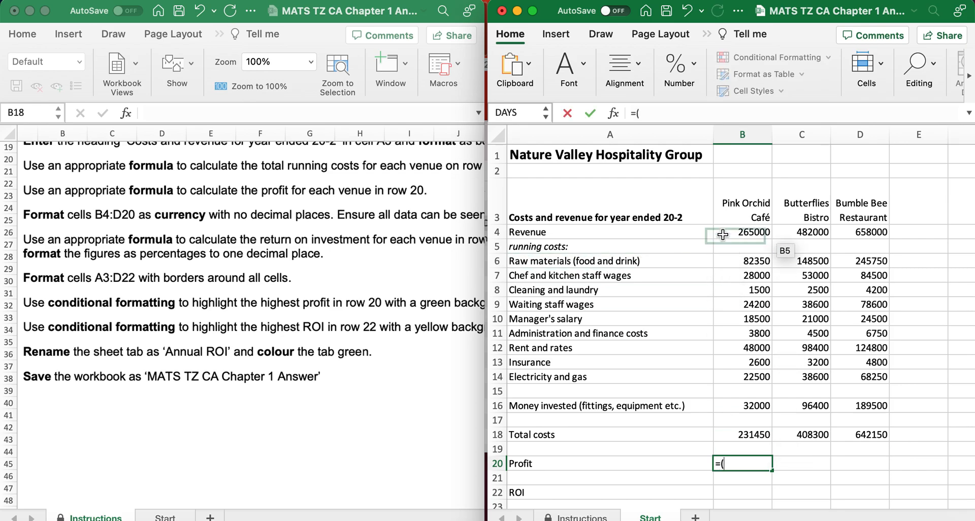
pyautogui.click(739, 233)
pyautogui.write('-')
pyautogui.click(745, 435)
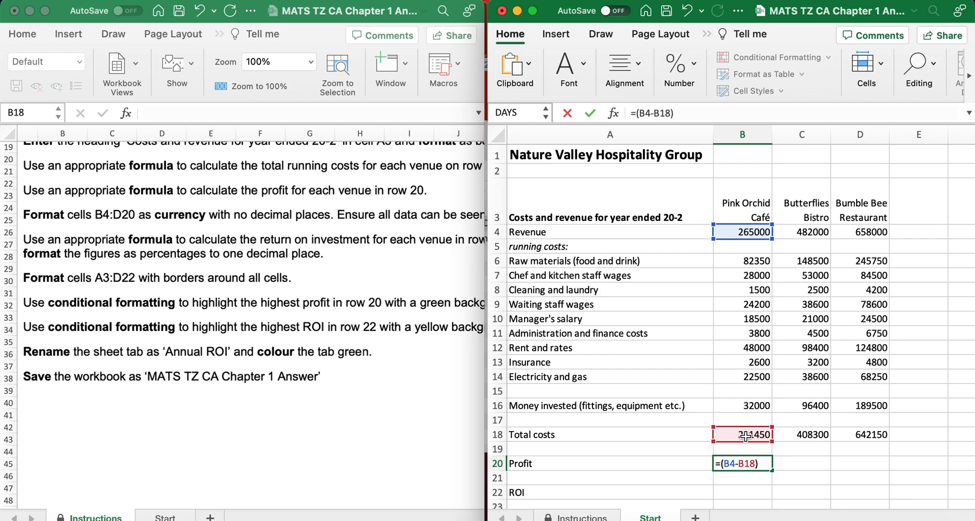
pyautogui.press('Return')
pyautogui.click(758, 463)
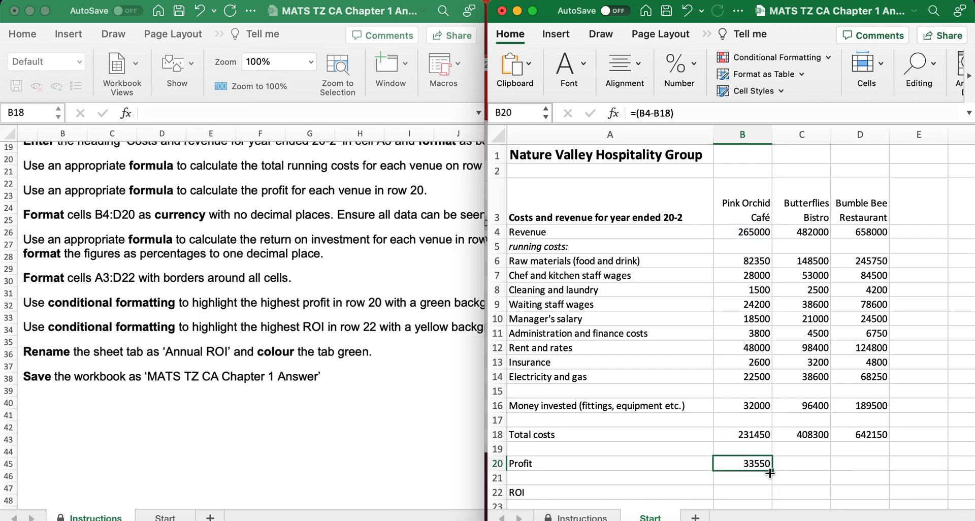
pyautogui.moveTo(772, 470); pyautogui.dragTo(881, 463)
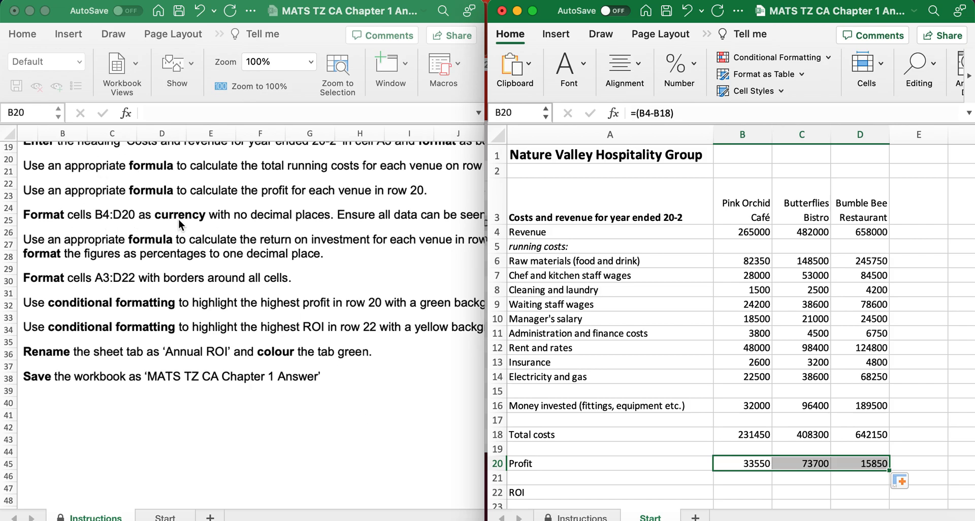
# Step: Format cells B4:D20 as currency with no decimal places
pyautogui.hscroll(3, 187, 224)
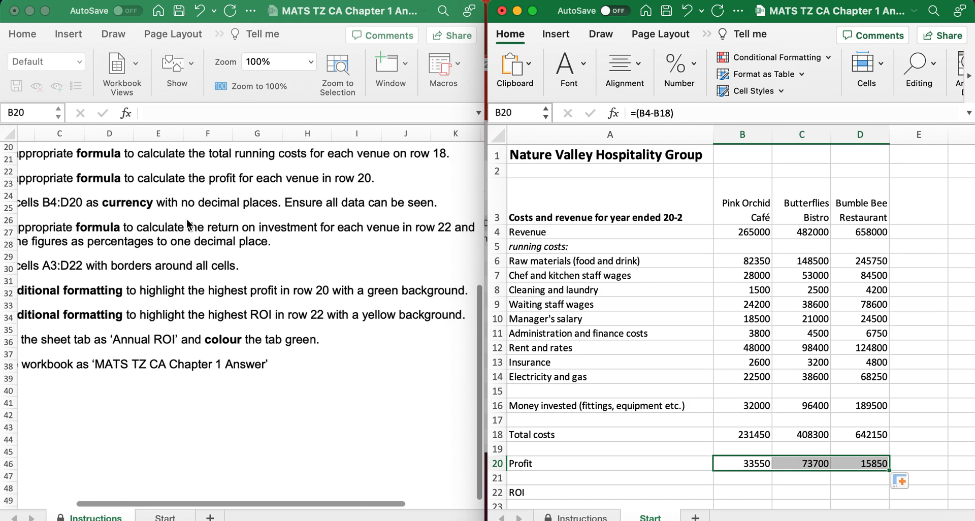
pyautogui.hscroll(-1, 187, 223)
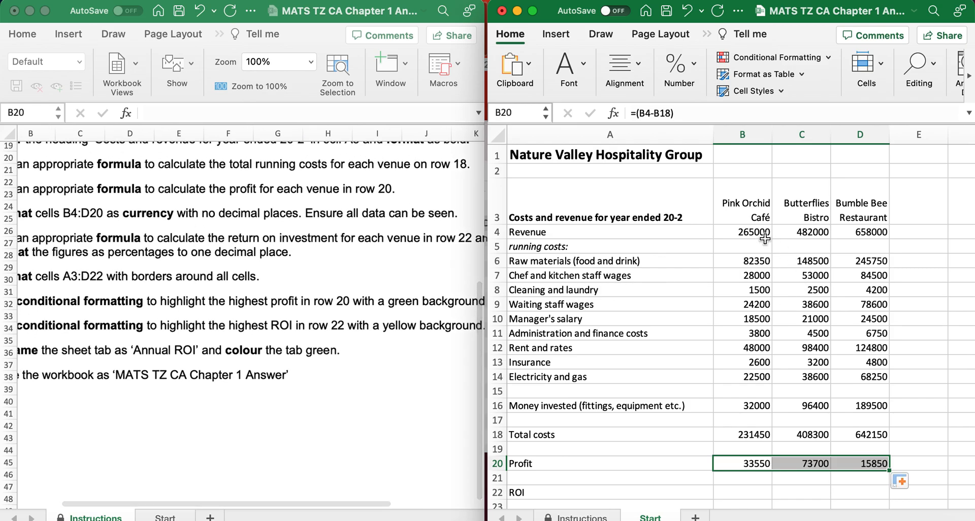
pyautogui.click(745, 230)
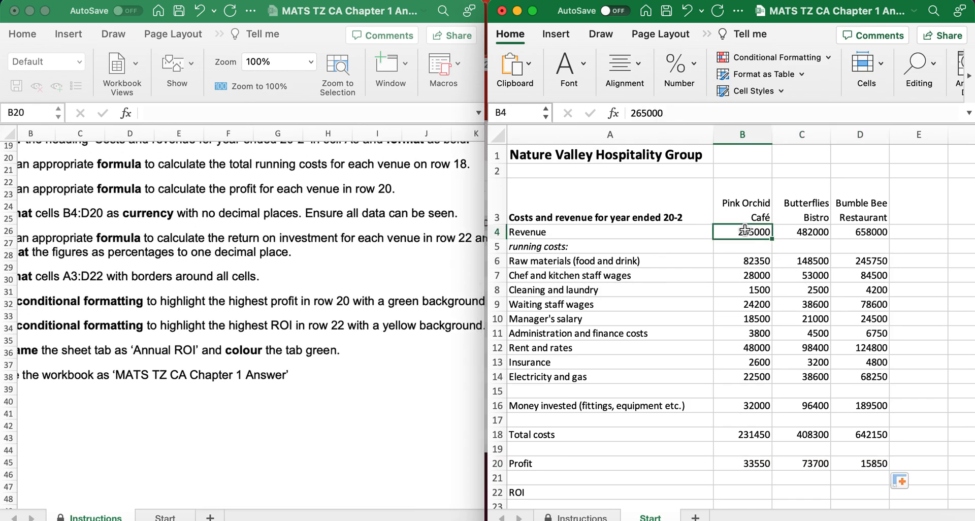
pyautogui.moveTo(744, 230)
pyautogui.mouseDown()
pyautogui.moveTo(866, 337)
pyautogui.moveTo(878, 463)
pyautogui.mouseUp()
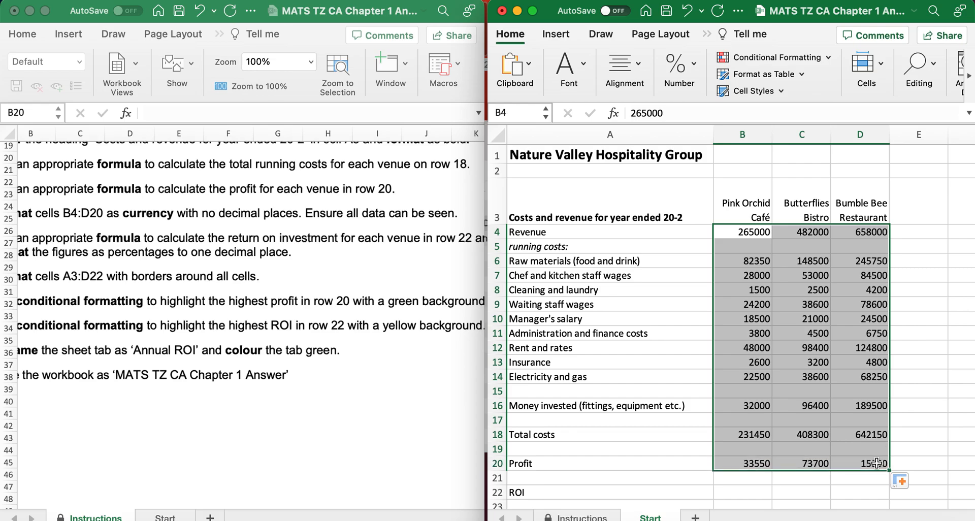
pyautogui.rightClick(783, 303)
pyautogui.click(602, 447)
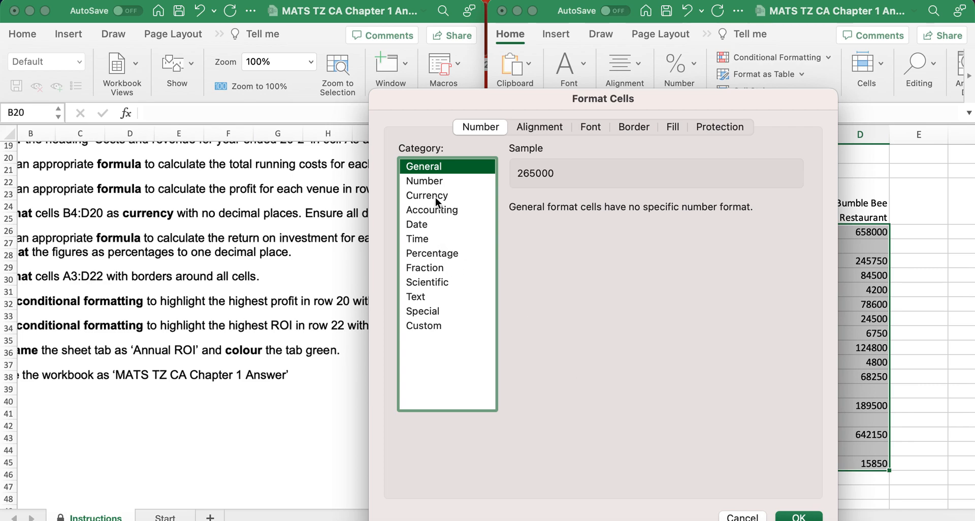
pyautogui.click(436, 198)
pyautogui.click(622, 212)
pyautogui.click(622, 211)
pyautogui.click(797, 516)
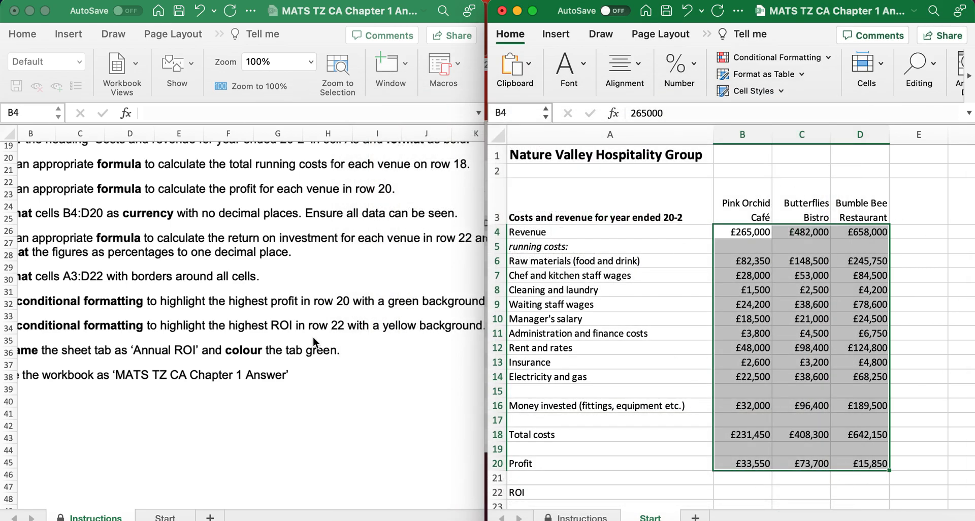
# Step: Autofit all column widths on the sheet so that all data can be seen
pyautogui.click(657, 287)
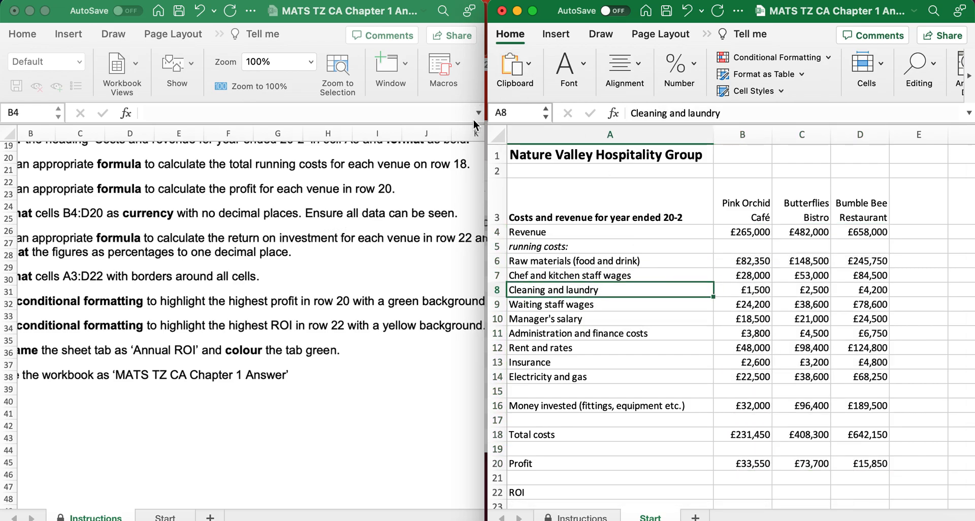
pyautogui.click(495, 132)
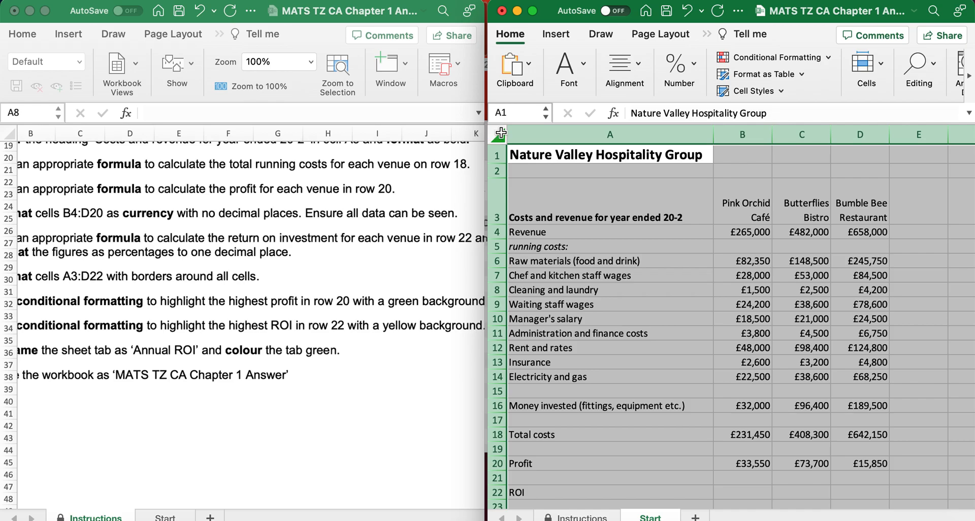
pyautogui.doubleClick(713, 134)
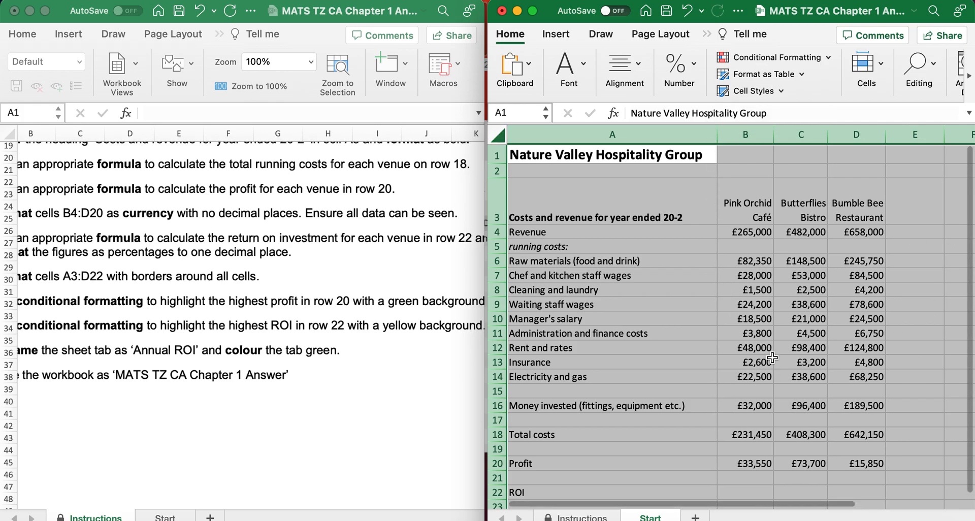
pyautogui.click(751, 348)
# Step: Calculate the Pink Orchid Café's return on investment by entering =(B20/B16) in cell B22
pyautogui.scroll(-5, 242, 333)
pyautogui.hscroll(-2, 243, 334)
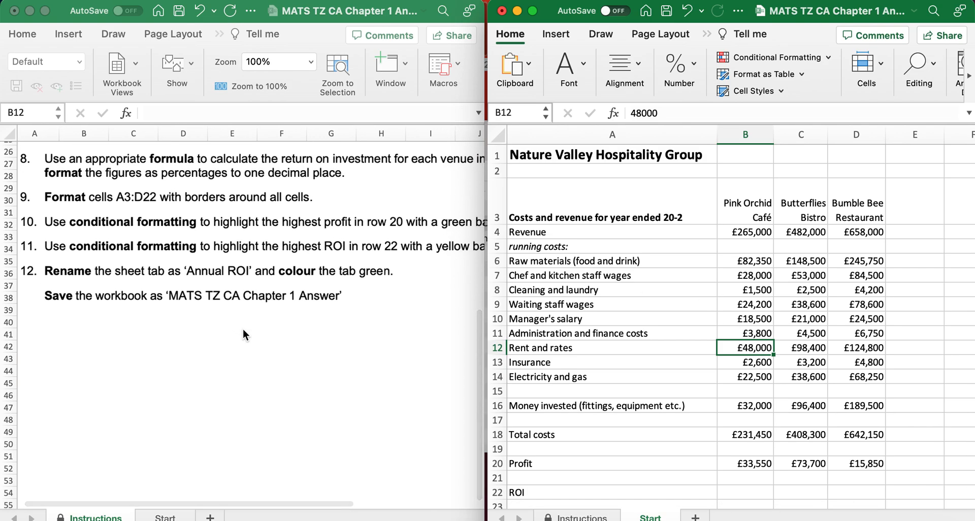
pyautogui.scroll(2, 243, 331)
pyautogui.hscroll(1, 243, 332)
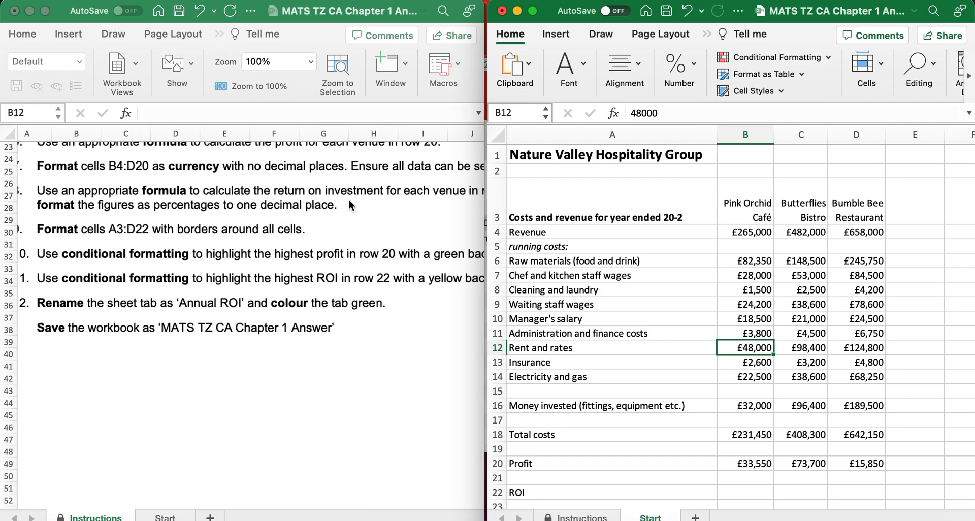
pyautogui.hscroll(3, 367, 198)
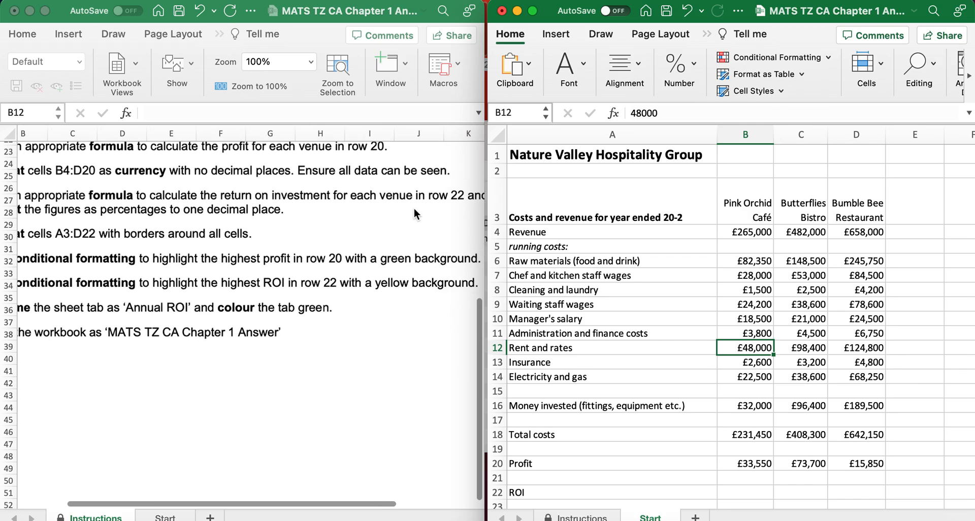
pyautogui.scroll(2, 415, 209)
pyautogui.hscroll(-2, 414, 209)
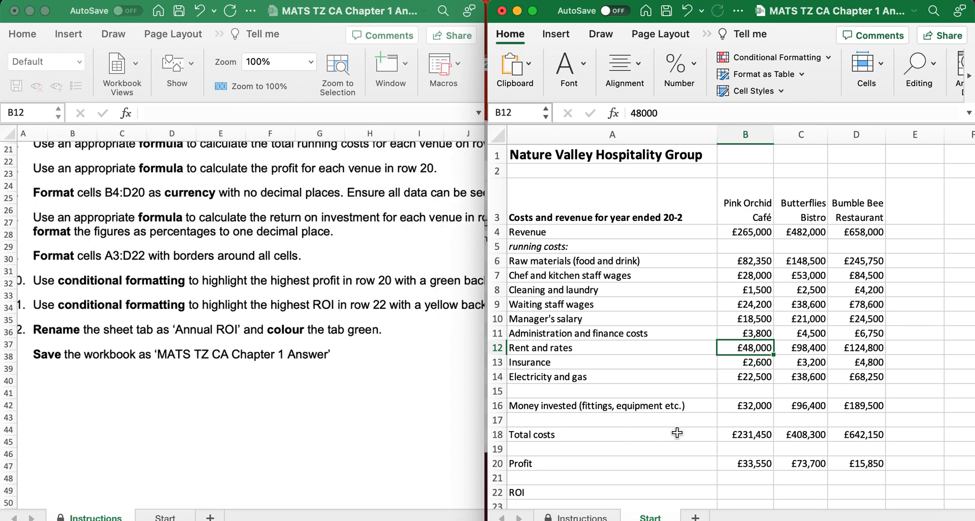
pyautogui.click(747, 491)
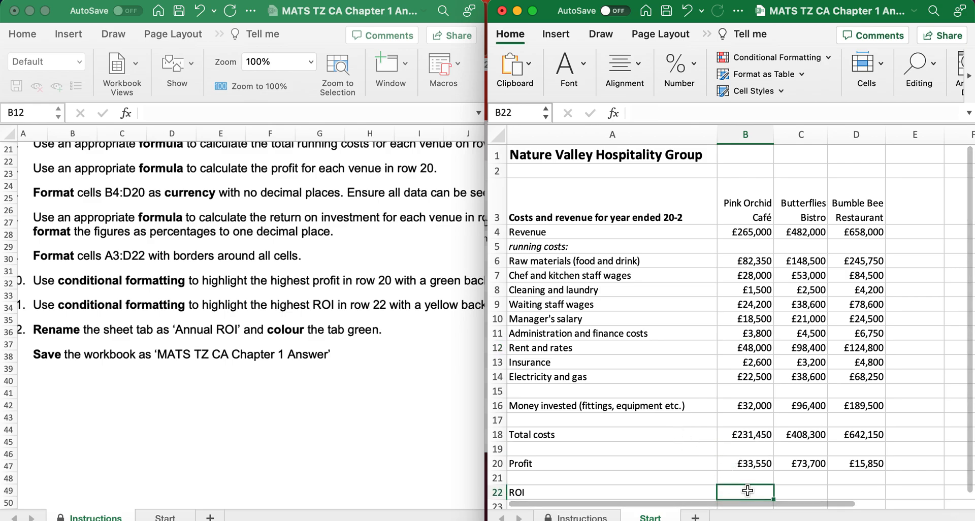
pyautogui.write('=(')
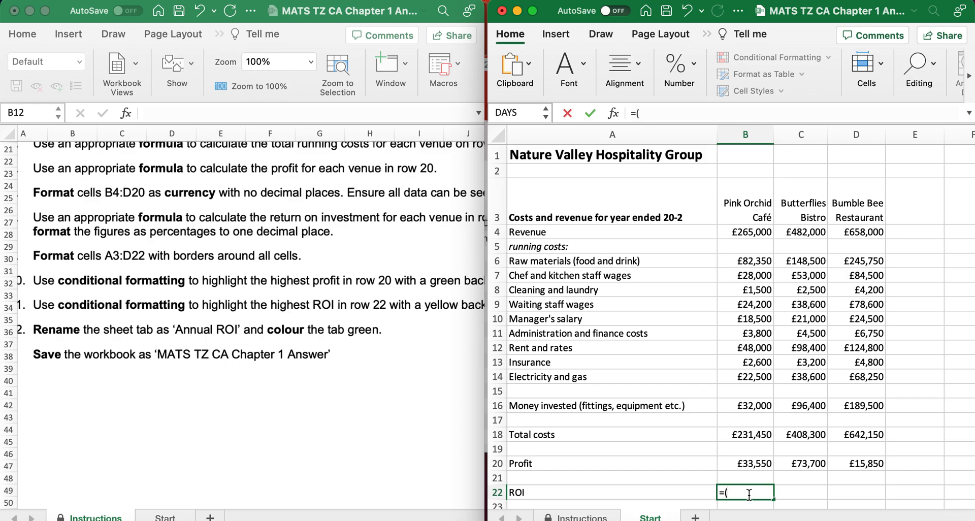
pyautogui.click(739, 467)
pyautogui.write('/')
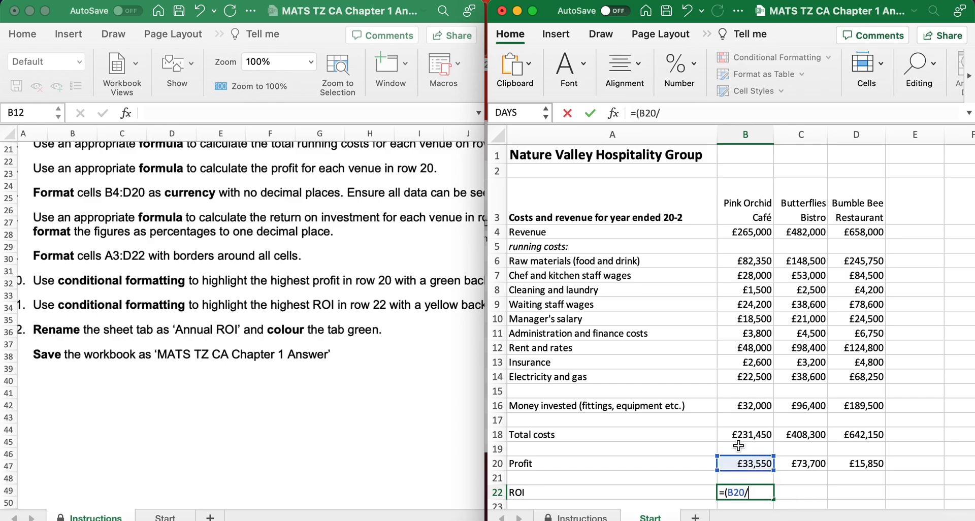
pyautogui.click(732, 406)
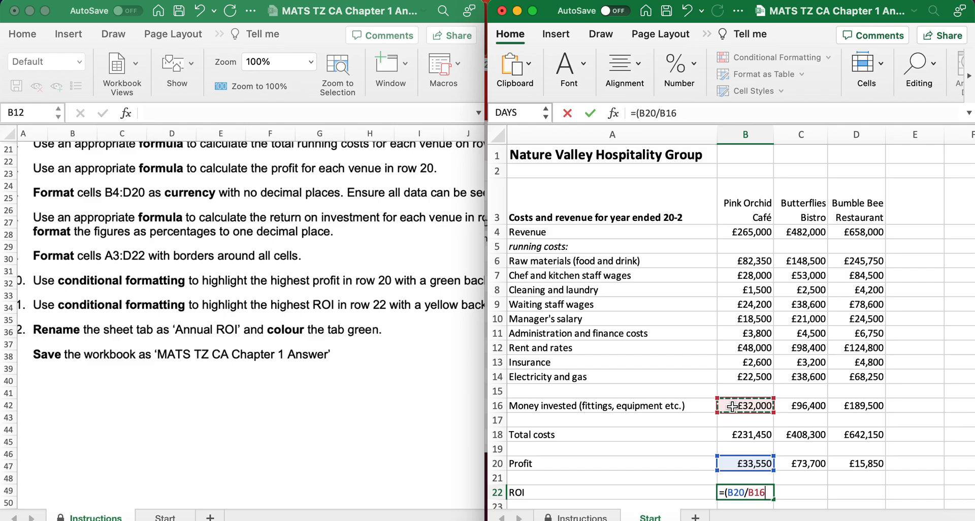
pyautogui.write(')')
pyautogui.press('Return')
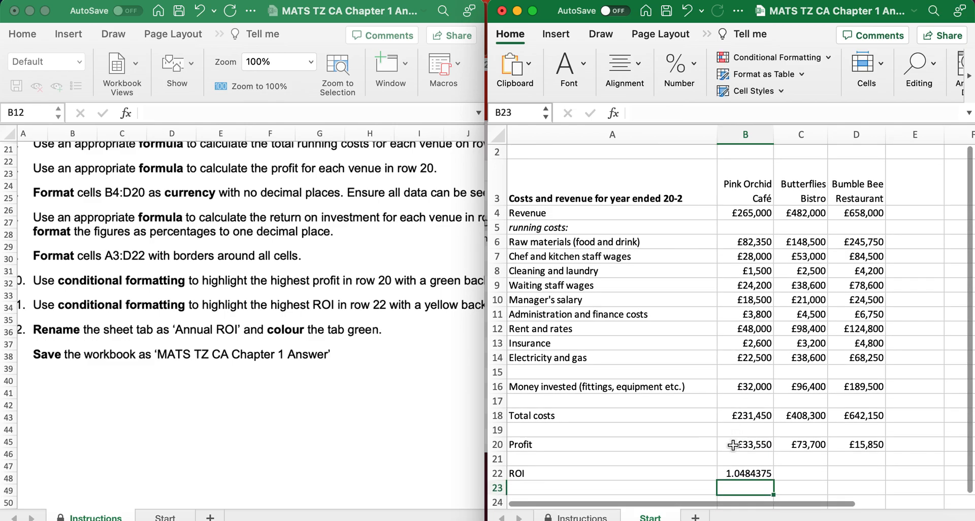
# Step: Format cell B22 as a percentage with one decimal place and fill its formula across to D22
pyautogui.click(733, 475)
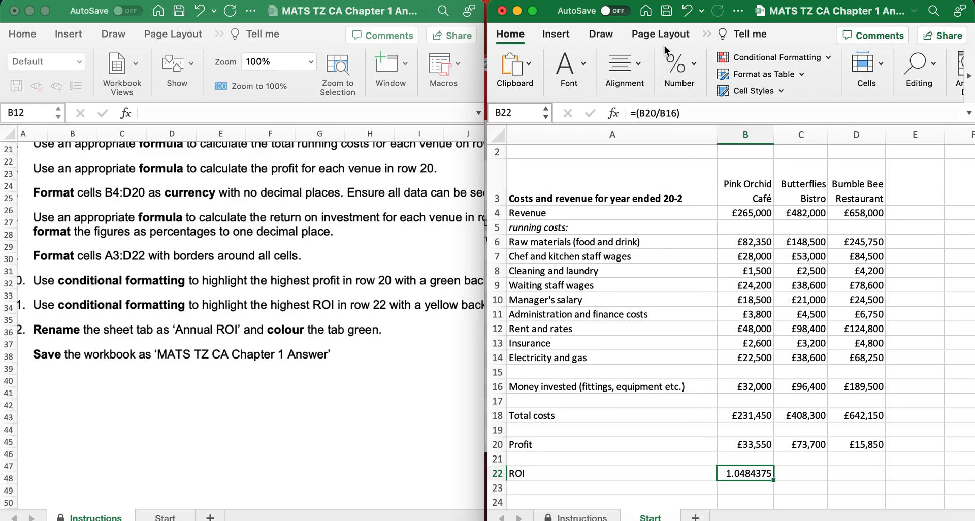
pyautogui.click(691, 65)
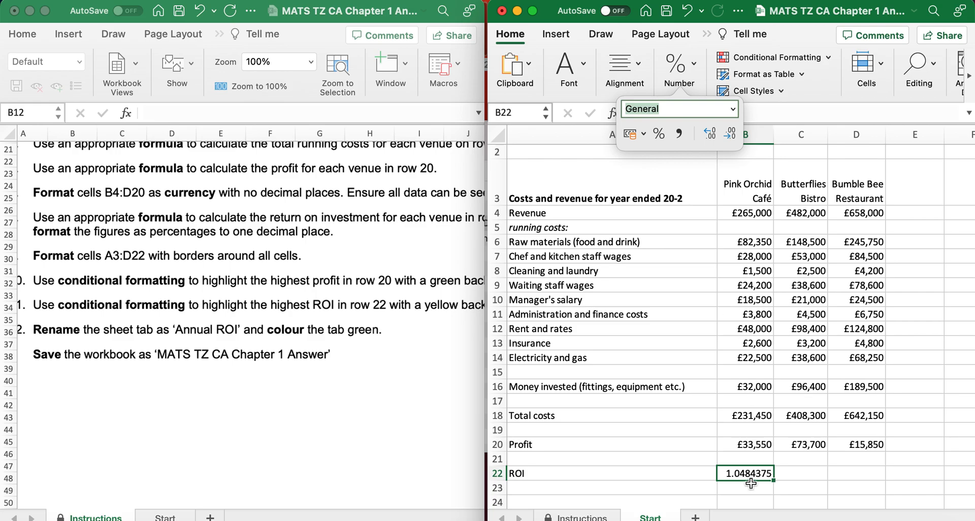
pyautogui.rightClick(750, 480)
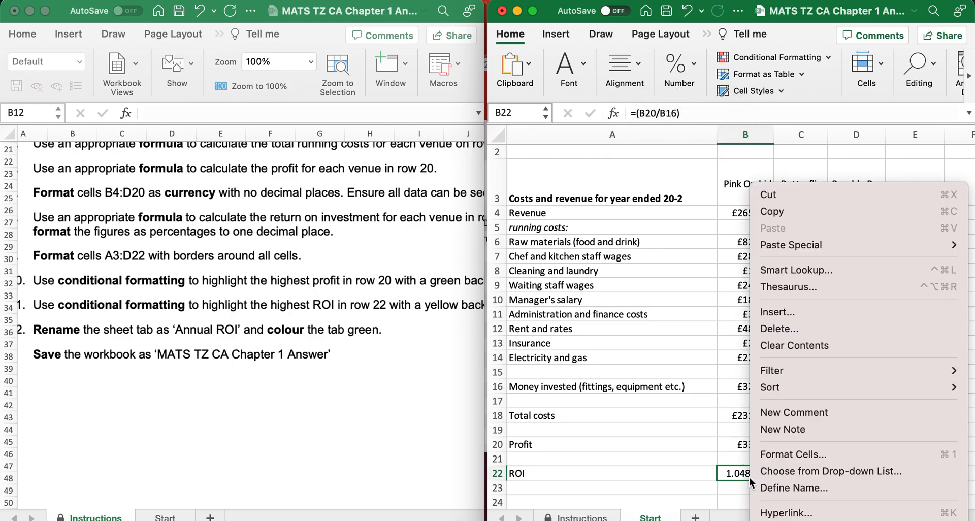
pyautogui.click(774, 456)
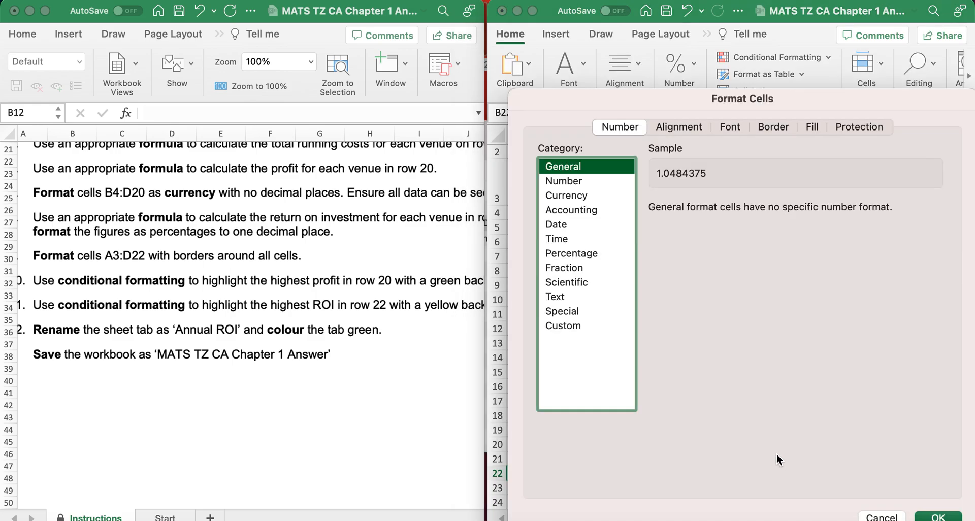
pyautogui.click(557, 253)
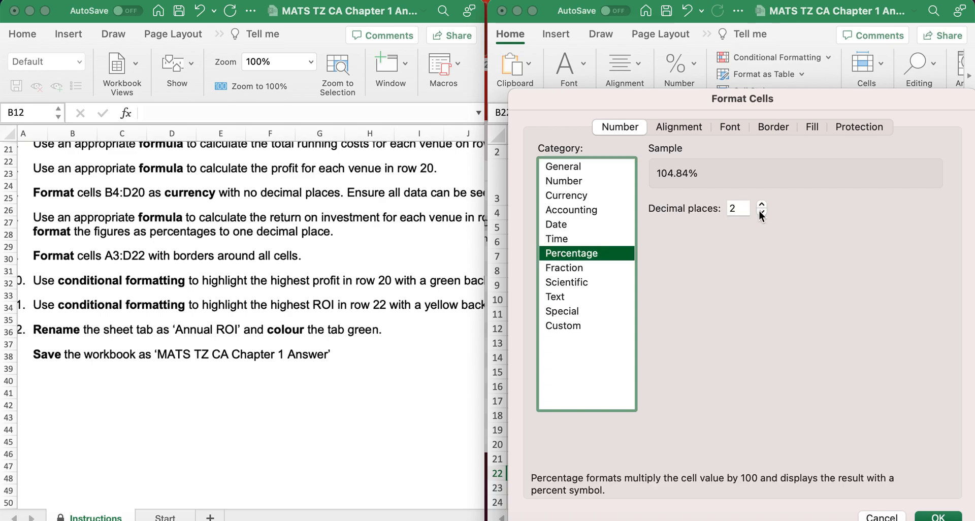
pyautogui.click(762, 215)
pyautogui.click(933, 517)
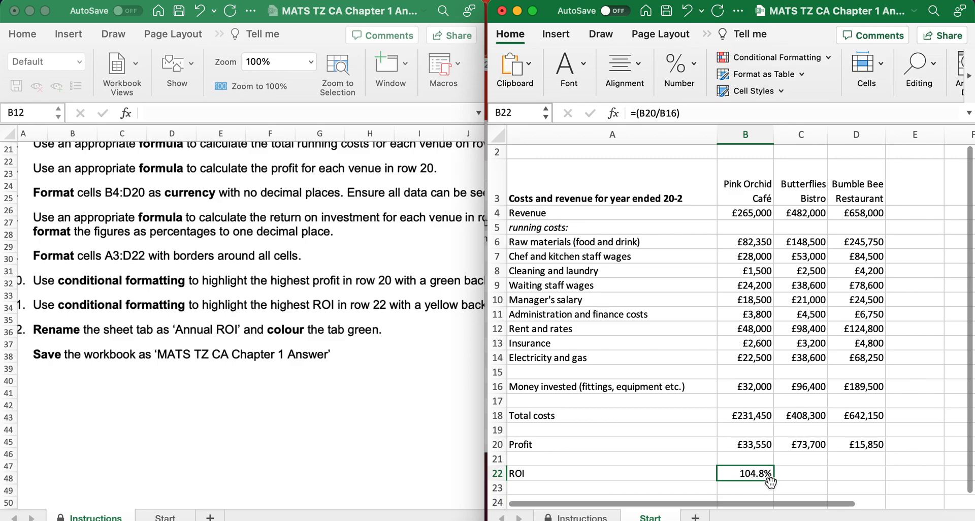
pyautogui.moveTo(775, 480); pyautogui.dragTo(877, 482)
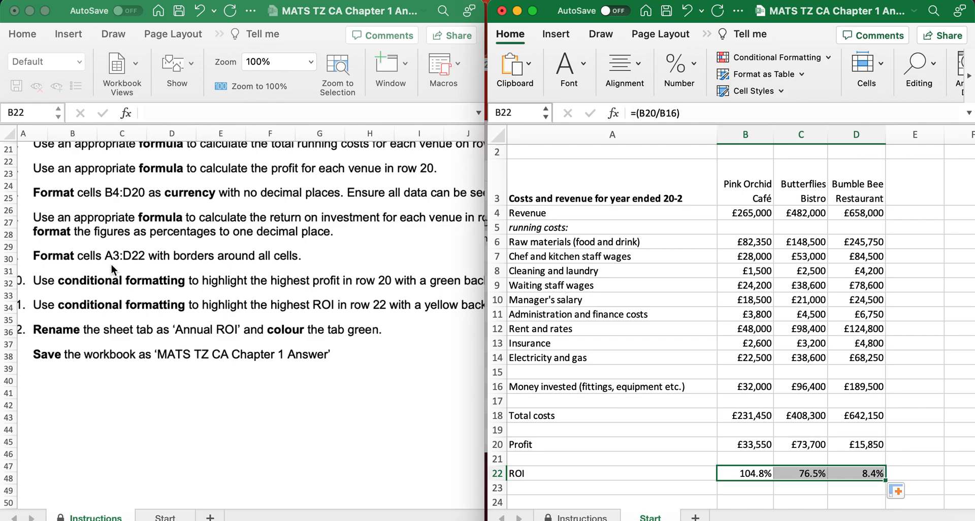
# Step: Apply all borders to cells A3:D22
pyautogui.scroll(2, 552, 172)
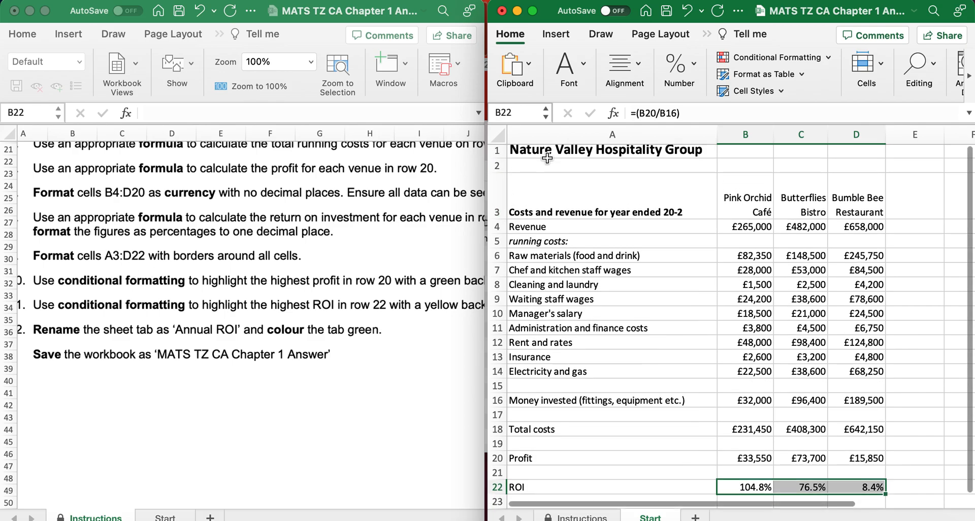
pyautogui.click(553, 194)
pyautogui.moveTo(552, 193)
pyautogui.mouseDown()
pyautogui.moveTo(822, 429)
pyautogui.moveTo(865, 492)
pyautogui.mouseUp()
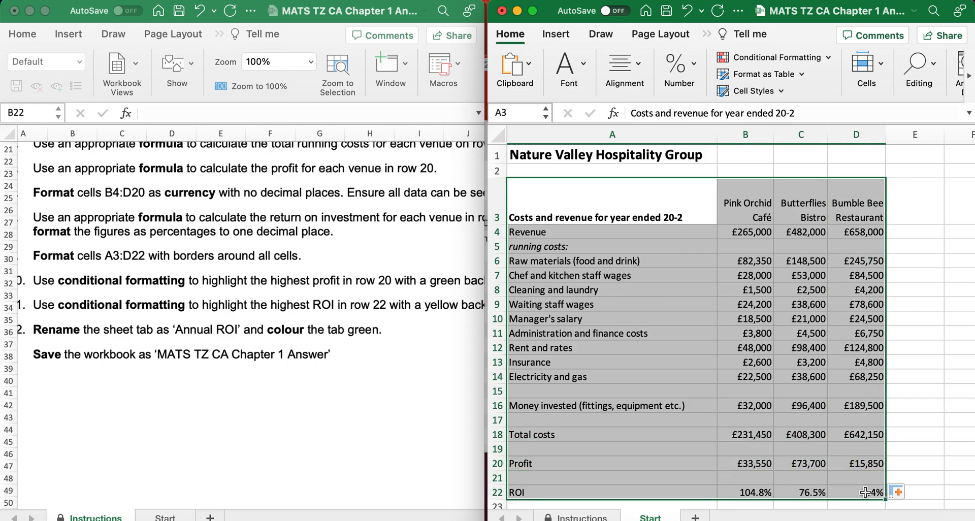
pyautogui.click(585, 68)
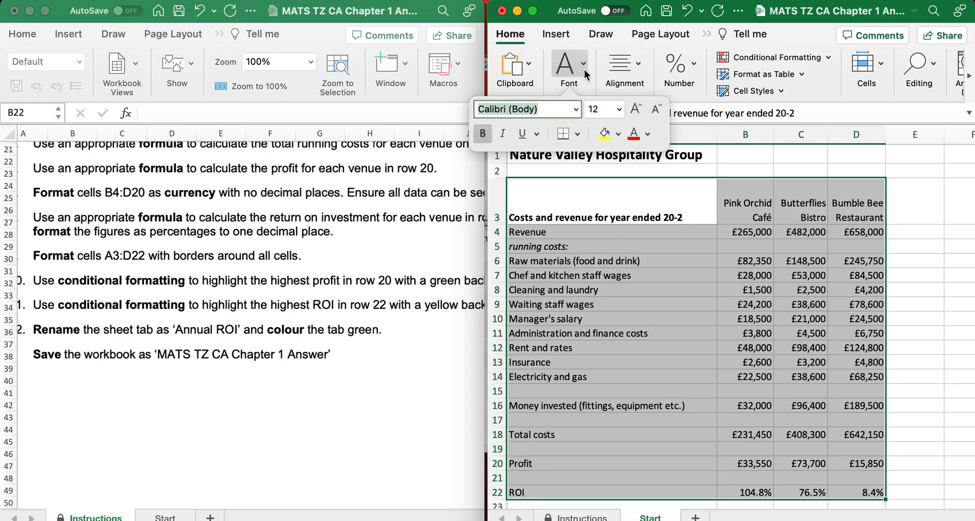
pyautogui.click(579, 135)
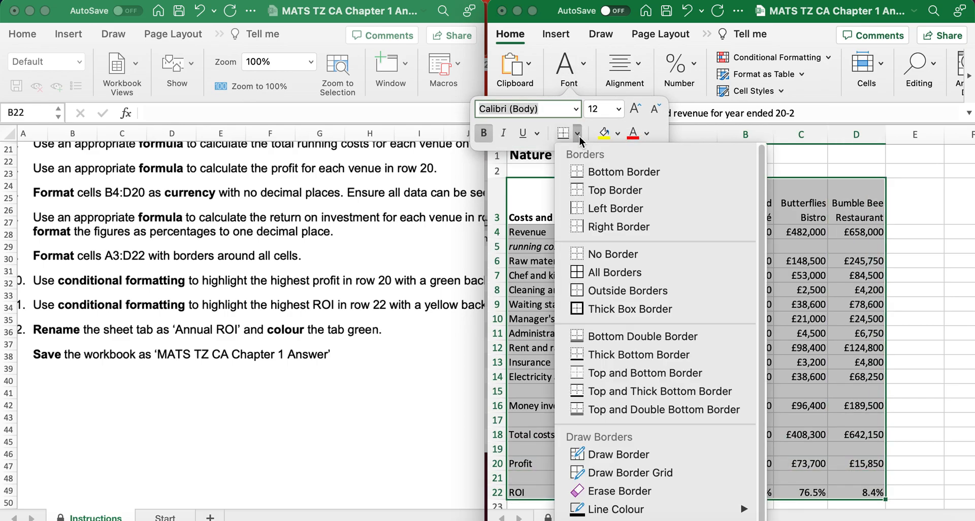
pyautogui.click(600, 274)
pyautogui.click(628, 299)
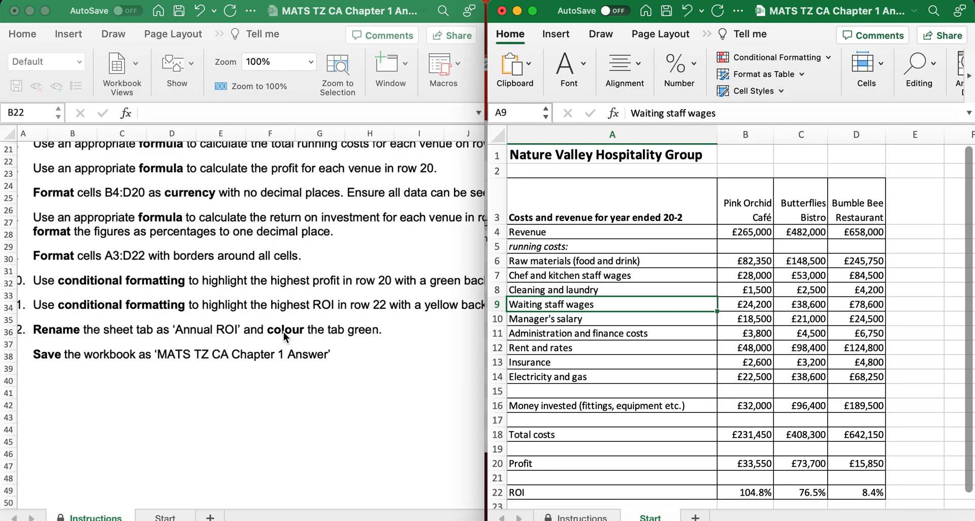
# Step: Set up a top-ranked conditional formatting rule for the profit cells B20:D20, limited to the top 1 item
pyautogui.scroll(-3, 264, 348)
pyautogui.scroll(-2, 264, 348)
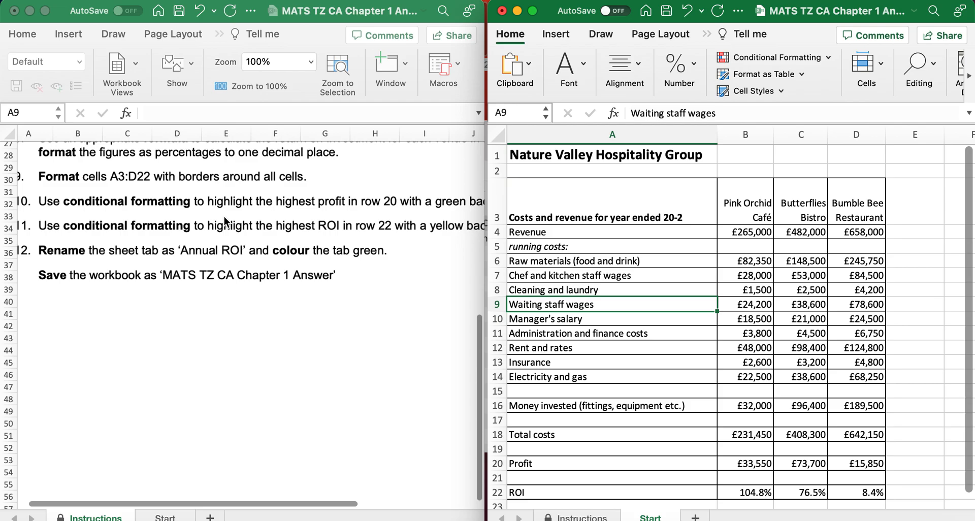
pyautogui.hscroll(2, 324, 220)
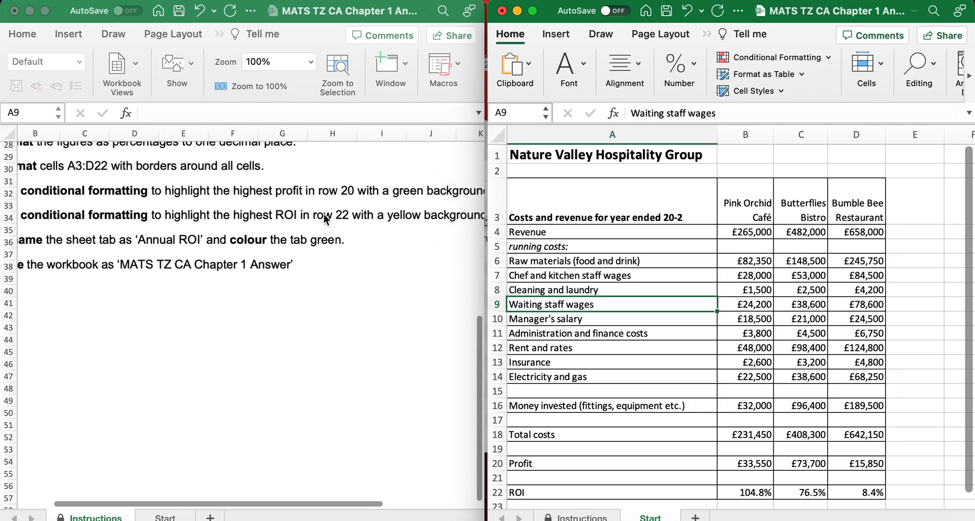
pyautogui.click(733, 465)
pyautogui.moveTo(734, 465); pyautogui.dragTo(879, 464)
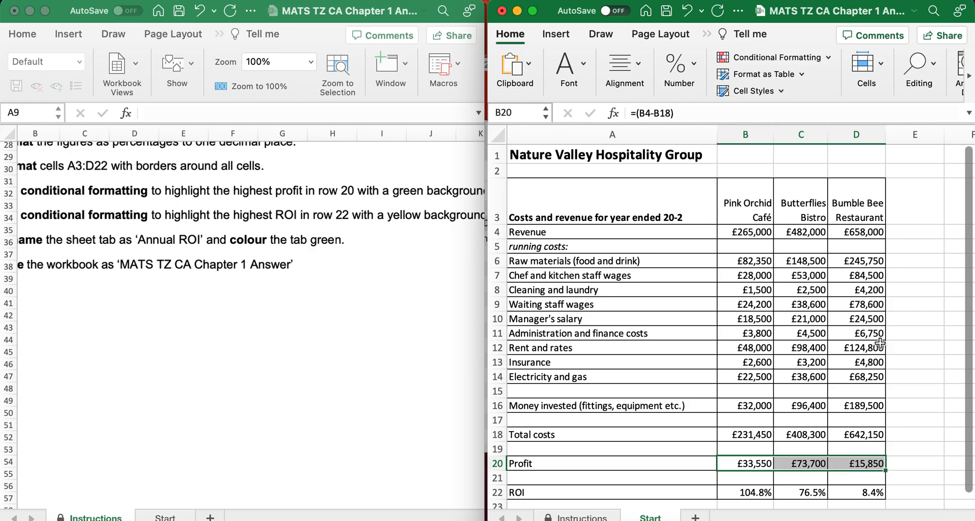
pyautogui.click(828, 57)
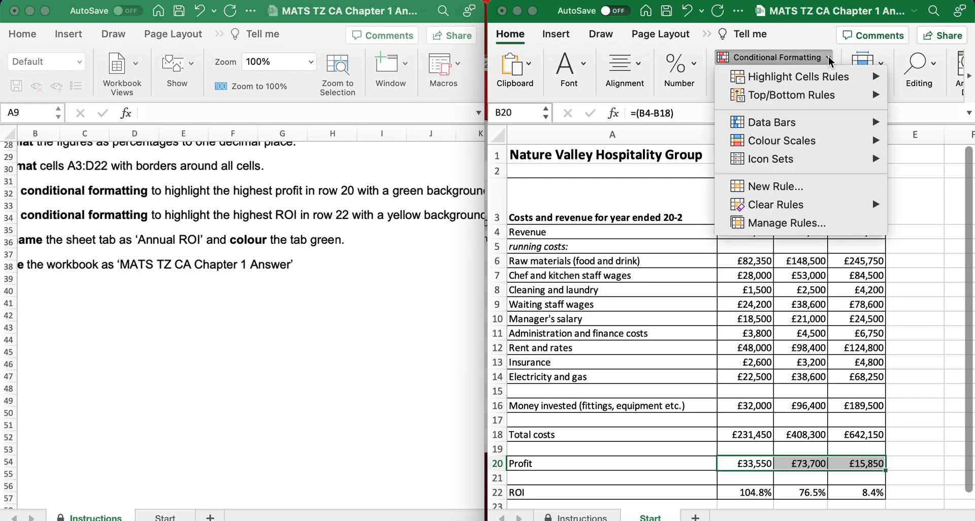
pyautogui.moveTo(818, 100)
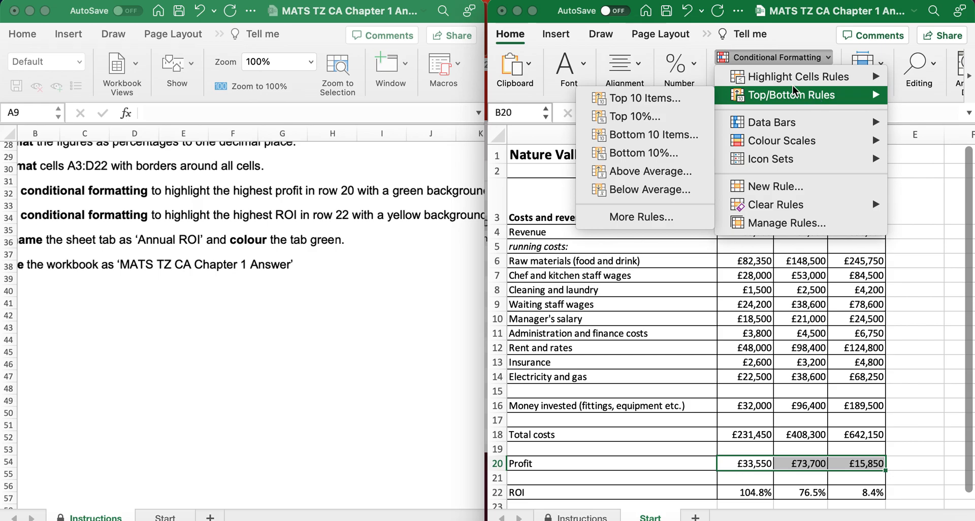
pyautogui.click(630, 103)
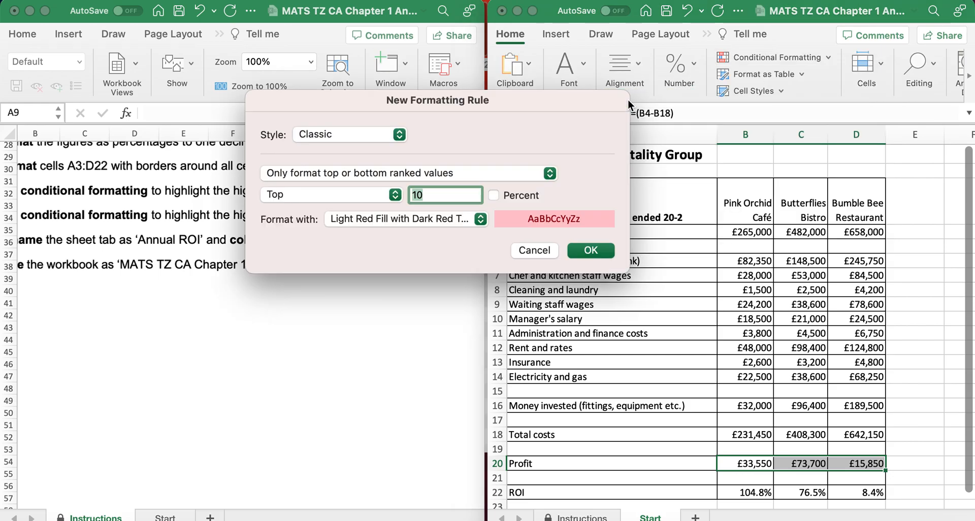
pyautogui.write('1')
pyautogui.moveTo(337, 99); pyautogui.dragTo(609, 122)
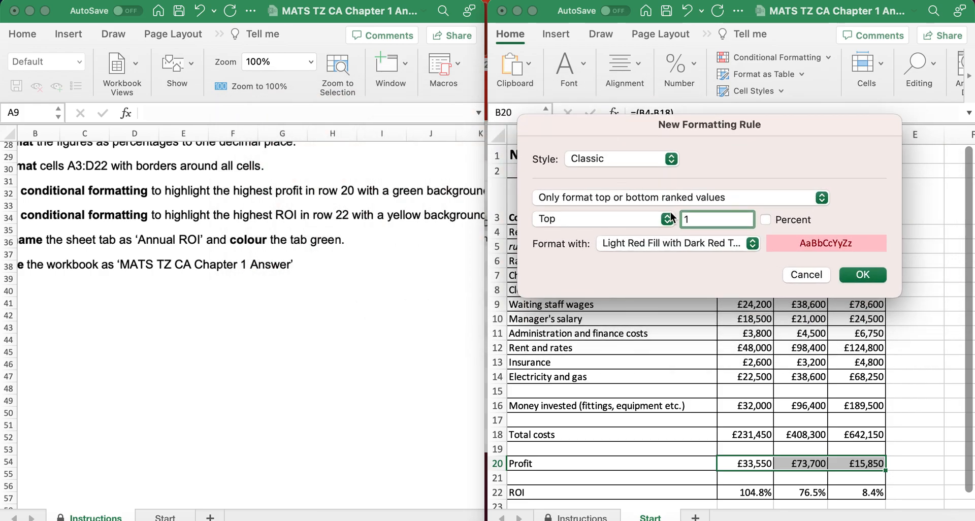
# Step: Give the profit rule a customised format with a standard green background fill and apply it
pyautogui.click(700, 245)
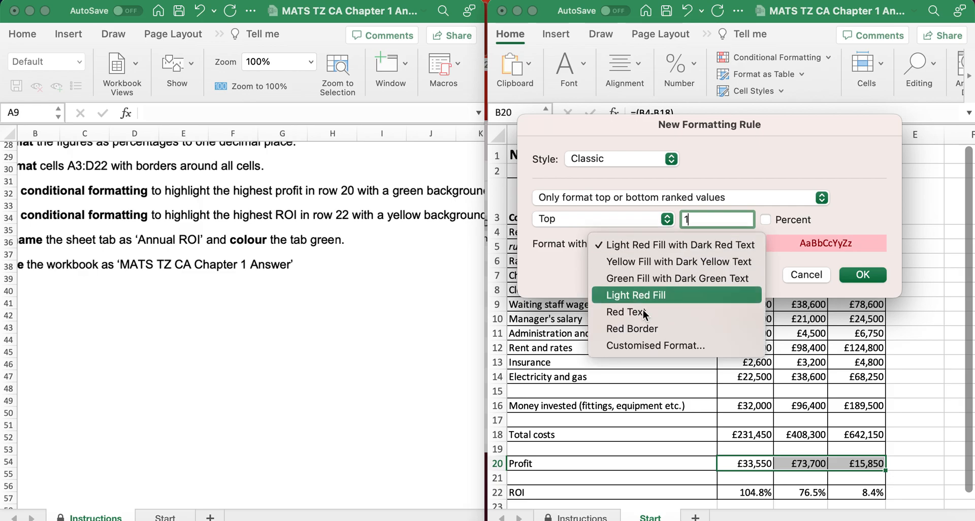
pyautogui.click(609, 349)
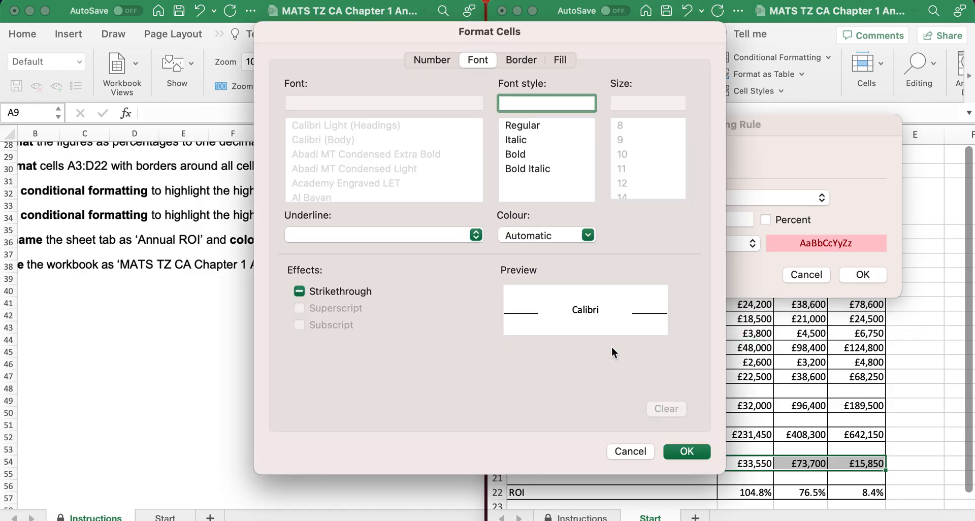
pyautogui.click(562, 62)
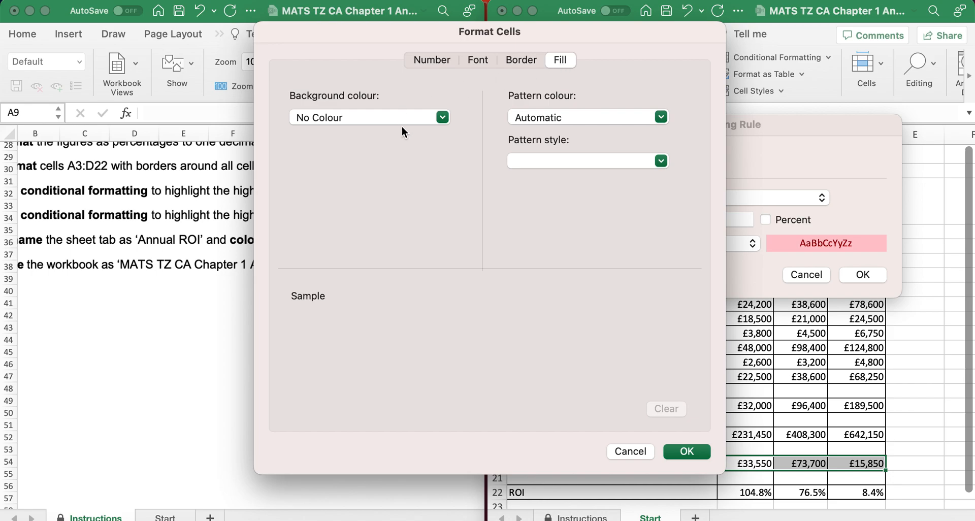
pyautogui.click(441, 118)
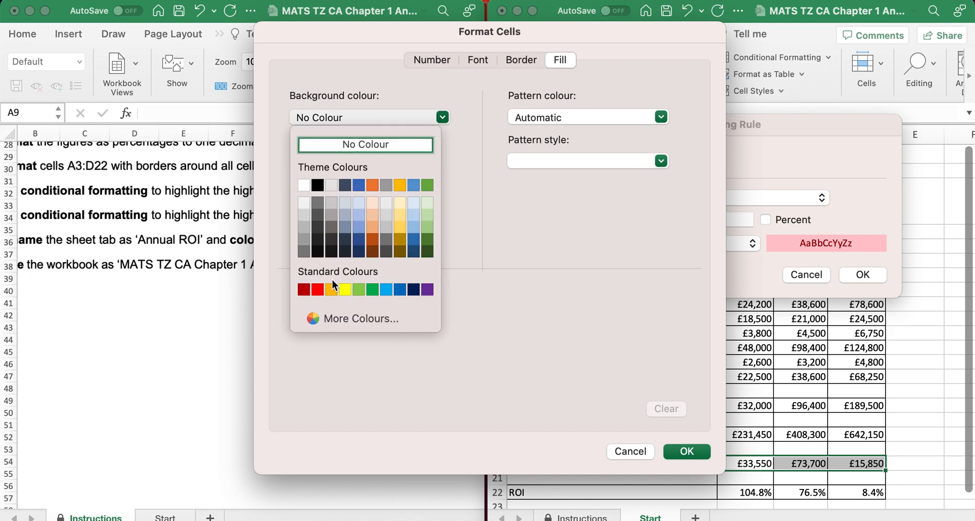
pyautogui.click(372, 289)
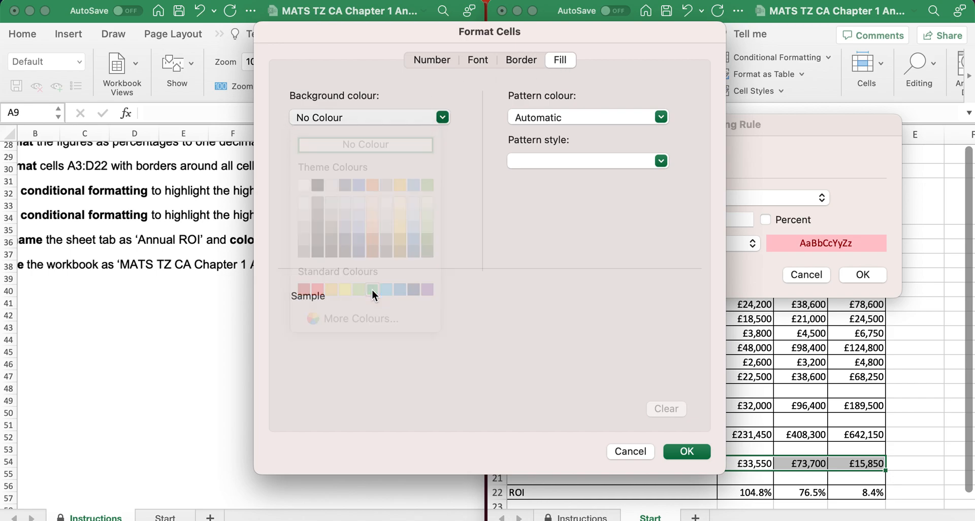
pyautogui.click(699, 451)
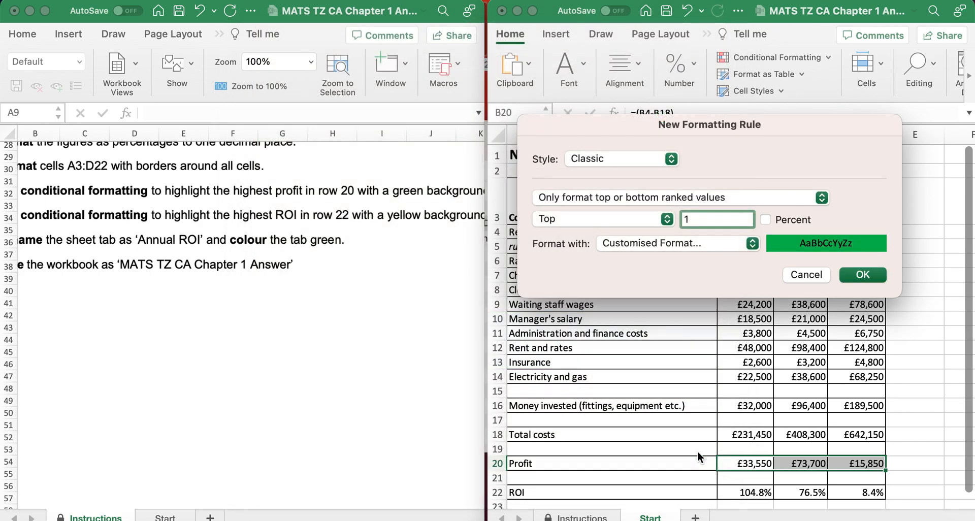
pyautogui.click(863, 275)
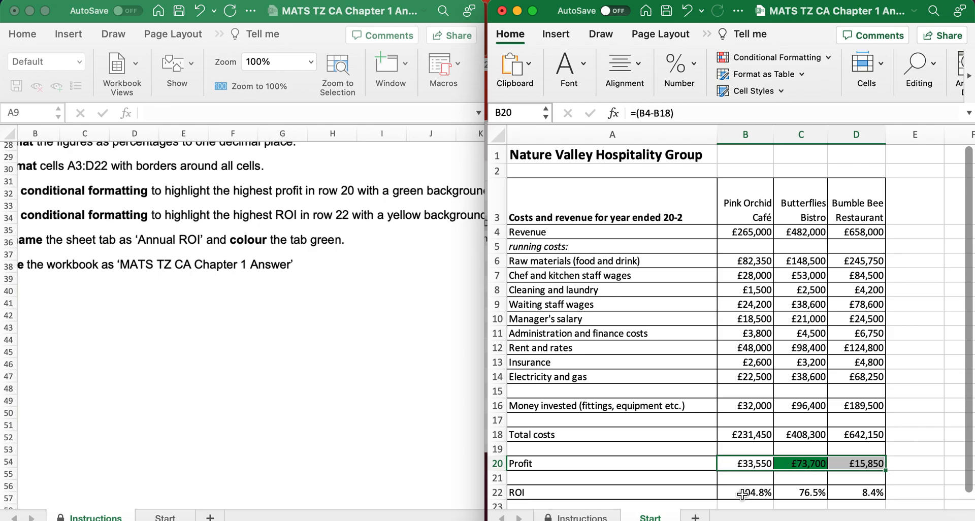
# Step: Set up a top-ranked conditional formatting rule for the ROI cells B22:D22, limited to the top 1 item
pyautogui.scroll(-2, 298, 338)
pyautogui.hscroll(1, 297, 338)
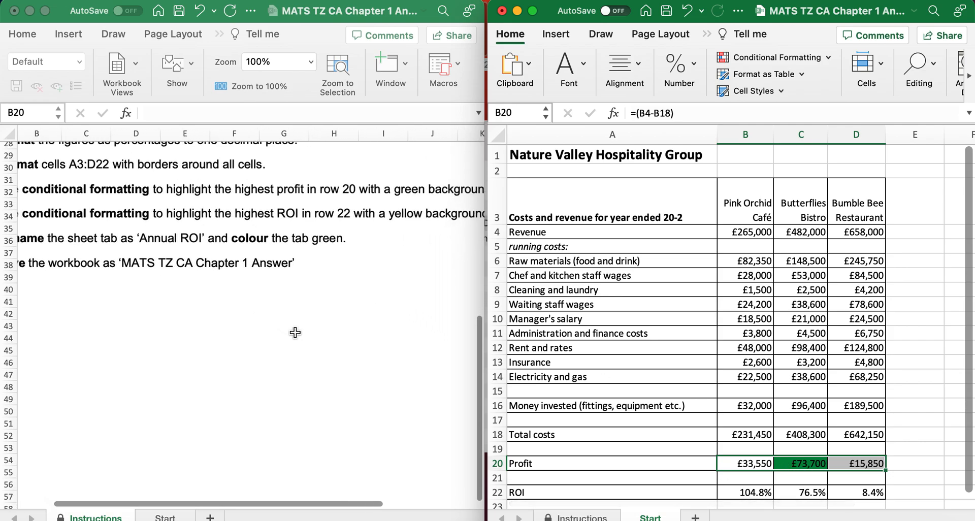
pyautogui.scroll(-1, 297, 330)
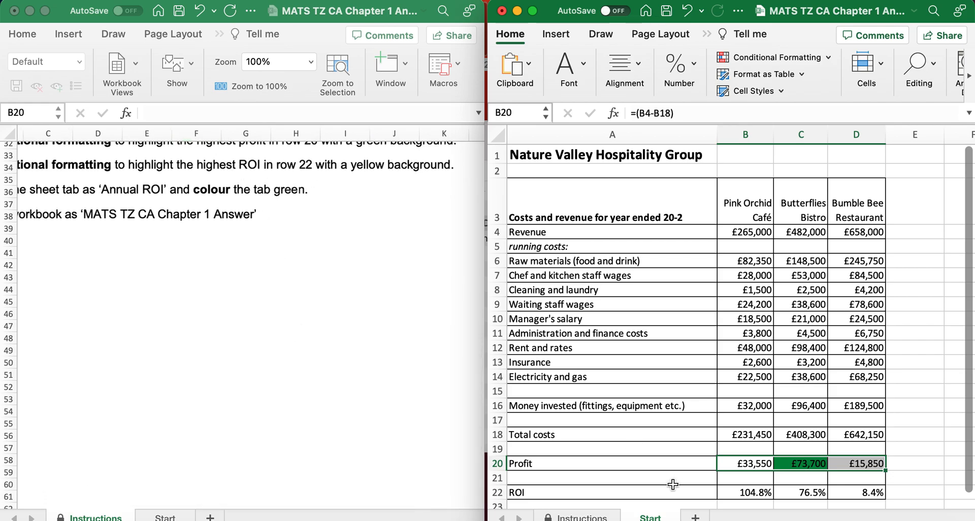
pyautogui.click(743, 492)
pyautogui.moveTo(743, 491); pyautogui.dragTo(854, 487)
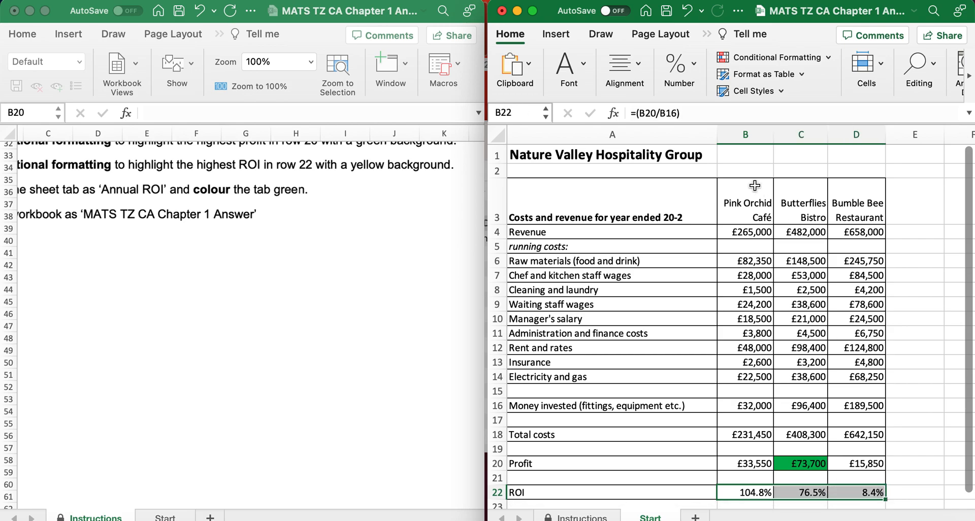
pyautogui.click(828, 58)
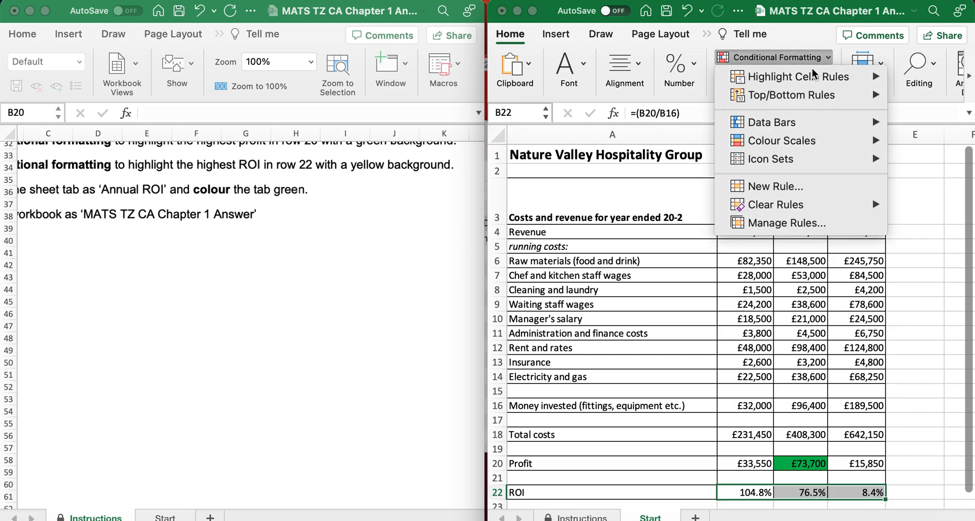
pyautogui.moveTo(762, 95)
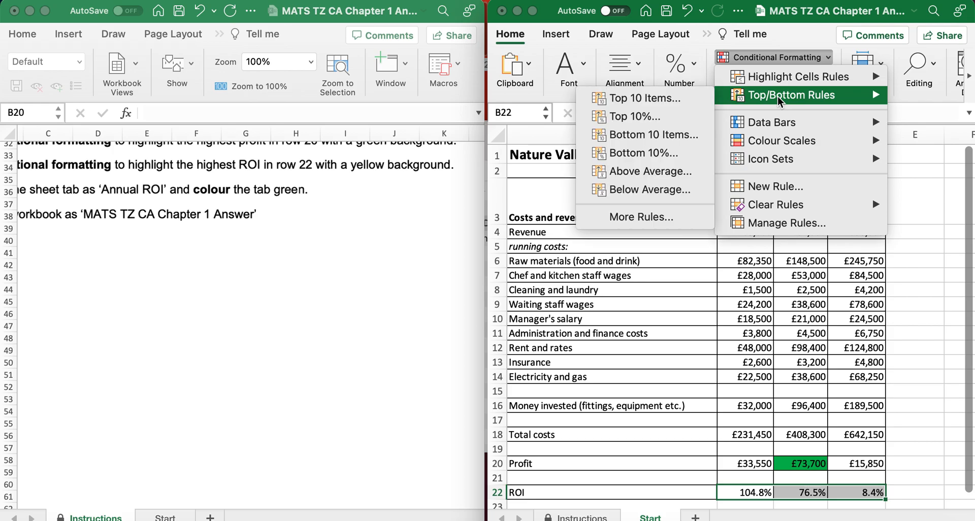
pyautogui.click(625, 97)
pyautogui.write('1')
# Step: Give the ROI rule a customised format with a standard yellow background fill and apply it
pyautogui.click(480, 219)
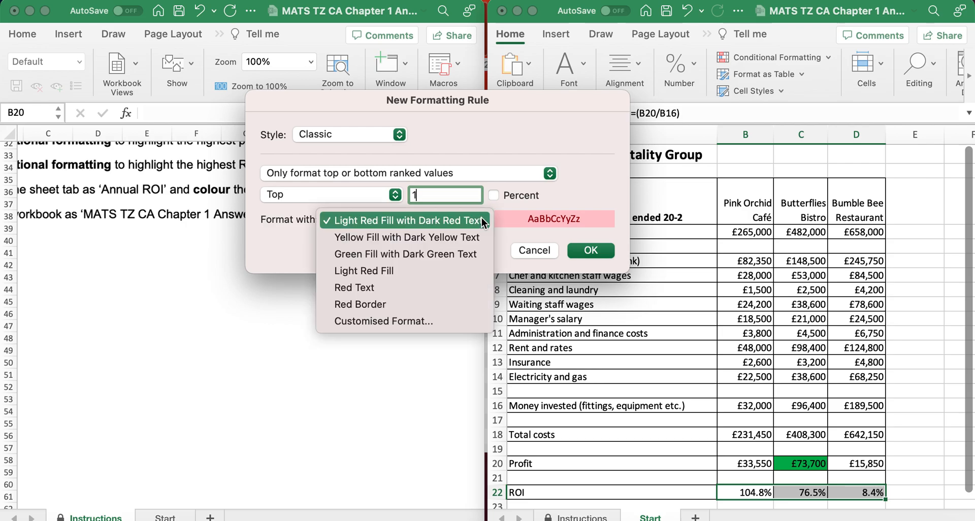
pyautogui.click(419, 319)
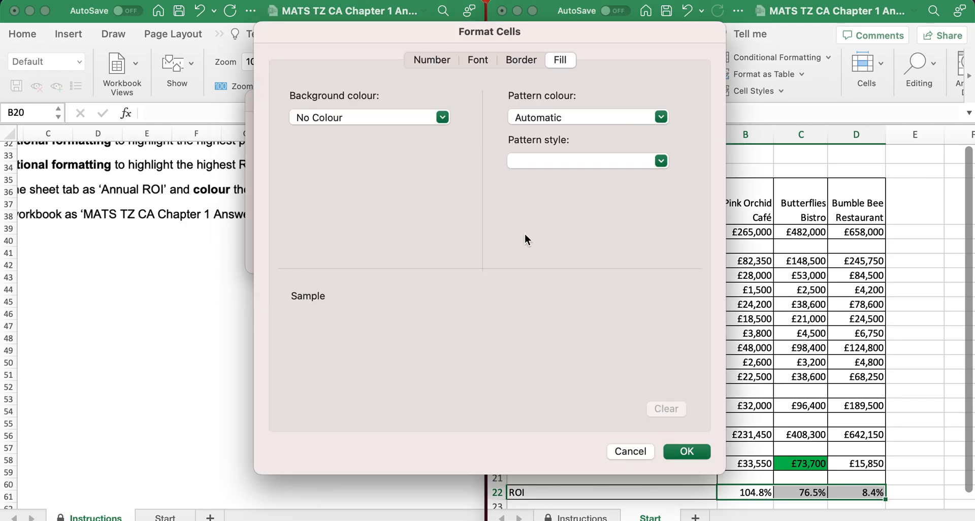
pyautogui.moveTo(461, 33); pyautogui.dragTo(671, 21)
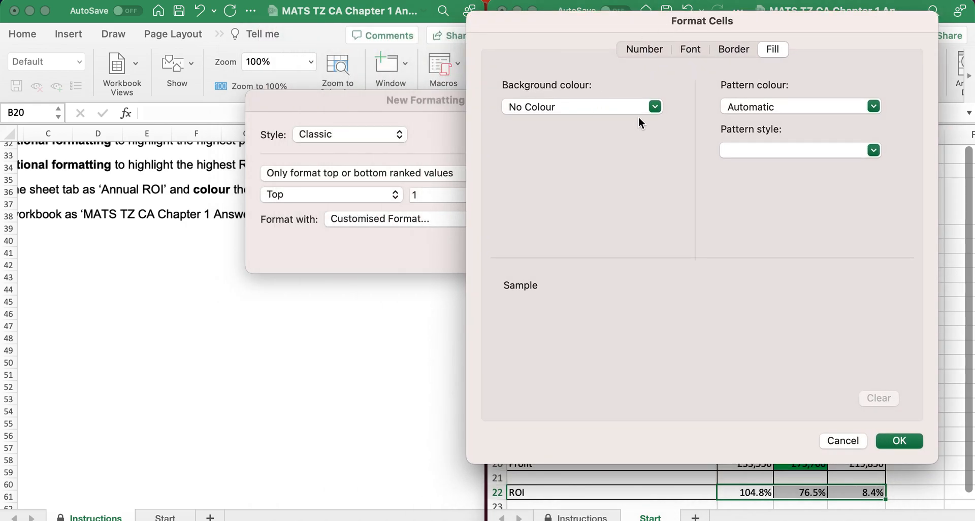
pyautogui.click(654, 107)
pyautogui.click(557, 278)
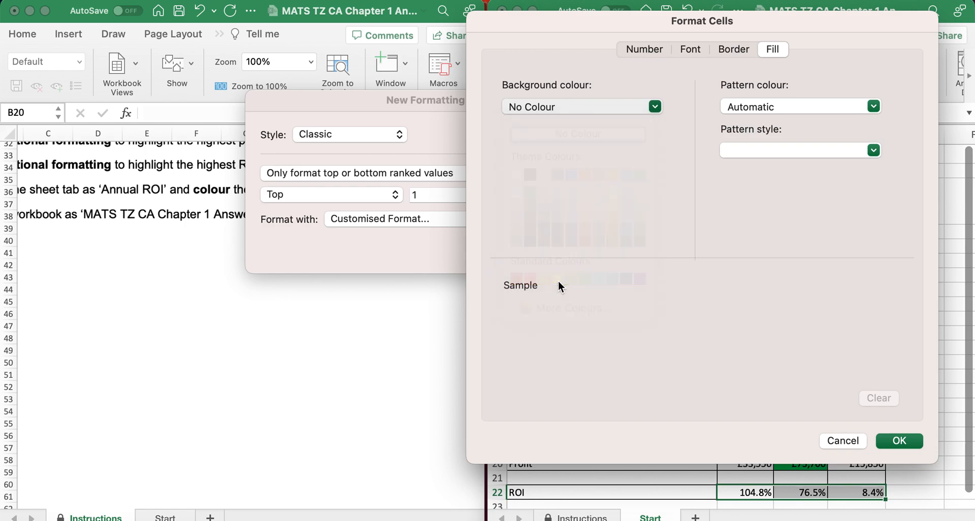
pyautogui.click(897, 441)
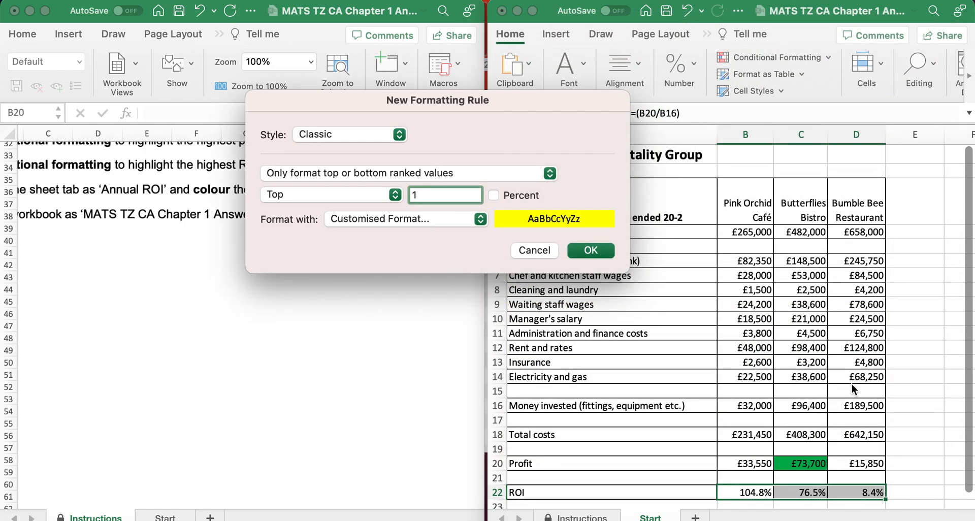
pyautogui.click(582, 251)
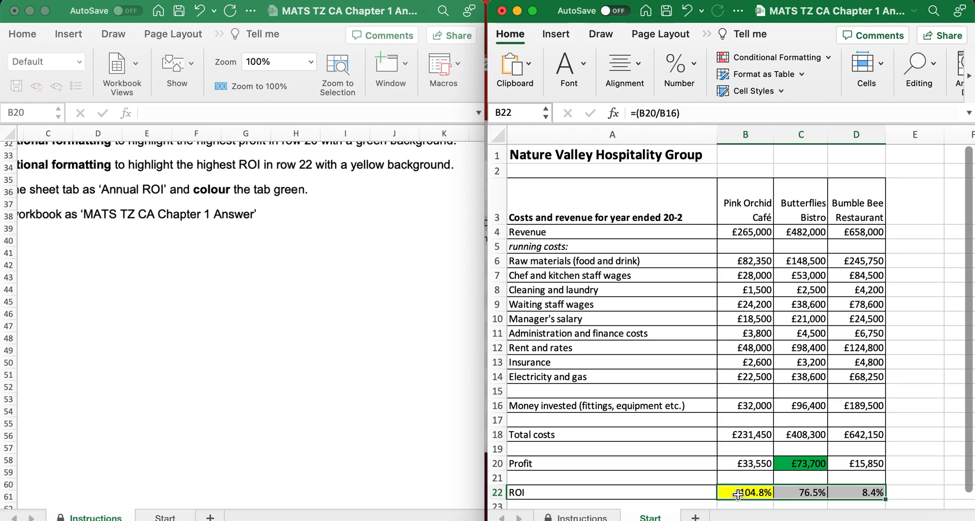
# Step: Rename the Start sheet as Annual ROI
pyautogui.hscroll(-3, 239, 371)
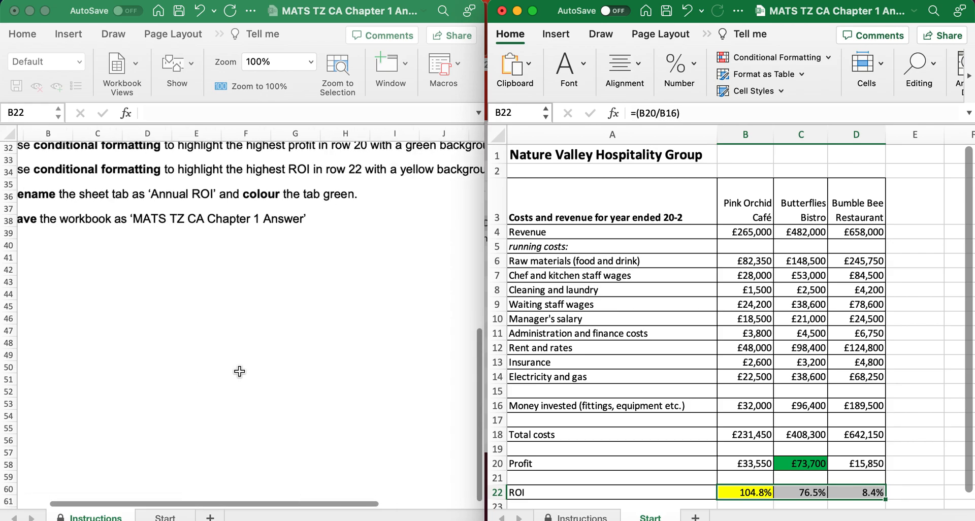
pyautogui.hscroll(-2, 240, 372)
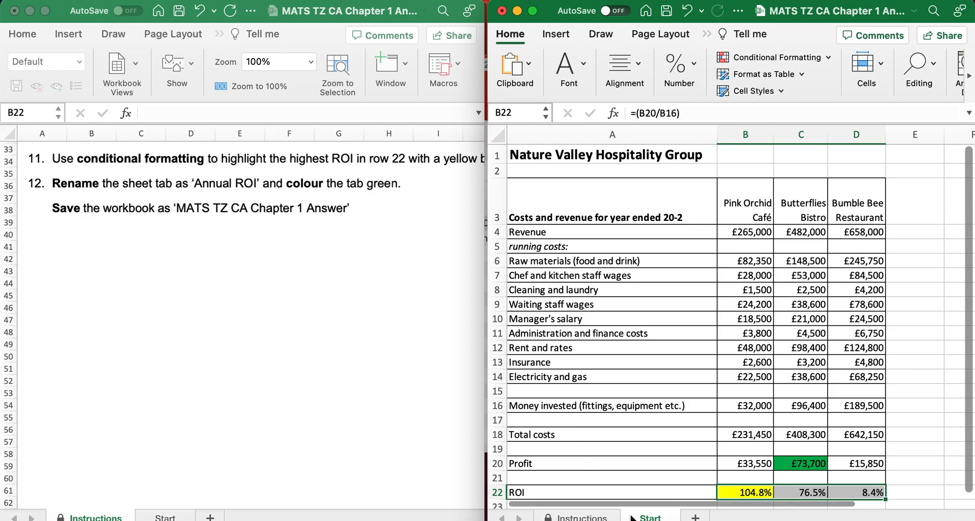
pyautogui.rightClick(646, 517)
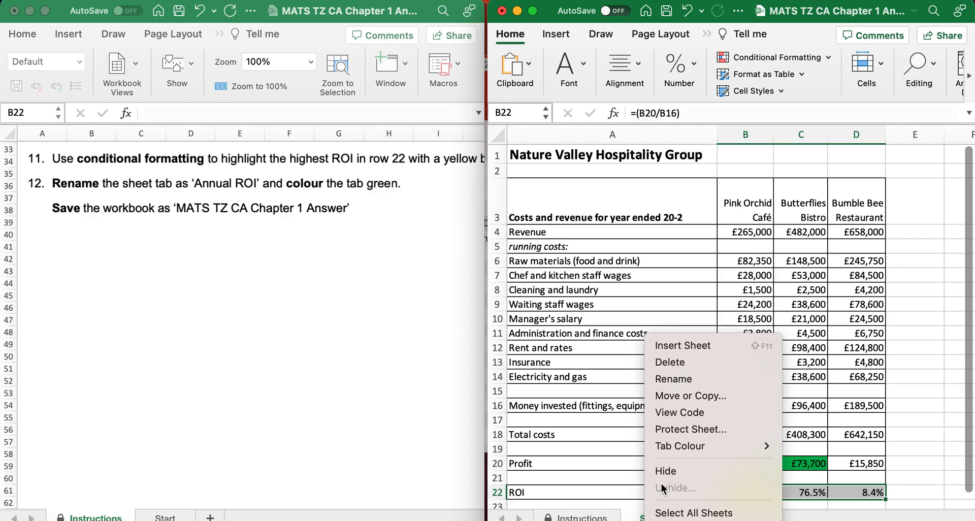
pyautogui.click(675, 383)
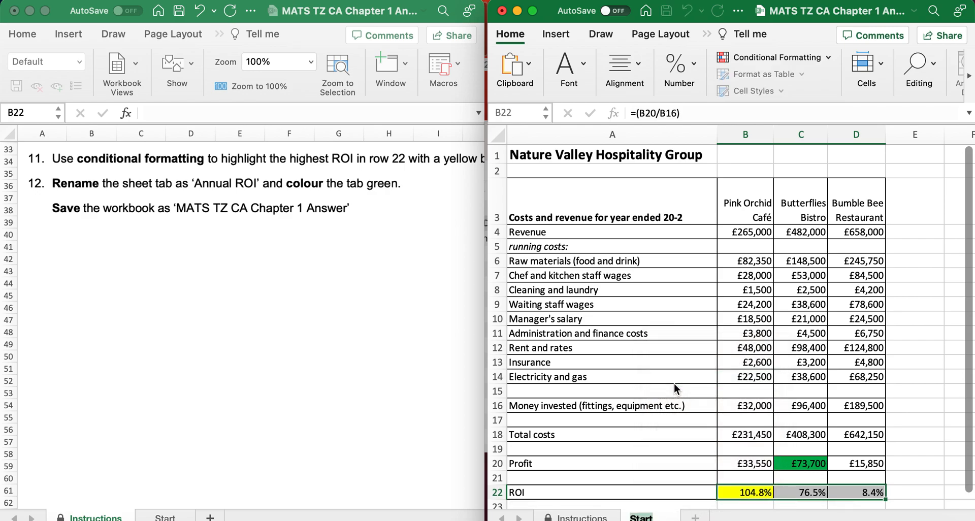
pyautogui.write('Annual ROI')
pyautogui.press('Return')
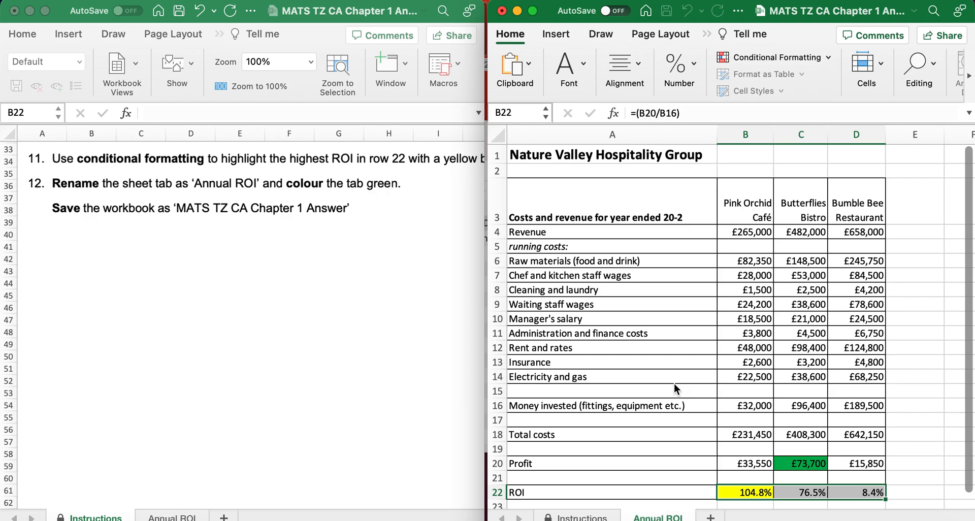
# Step: Colour the Annual ROI sheet tab standard green
pyautogui.rightClick(664, 518)
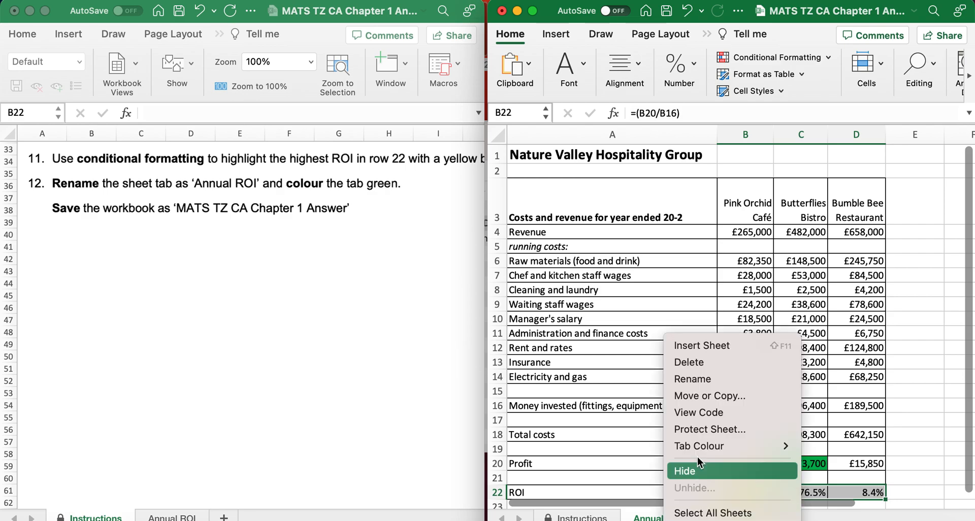
pyautogui.moveTo(703, 446)
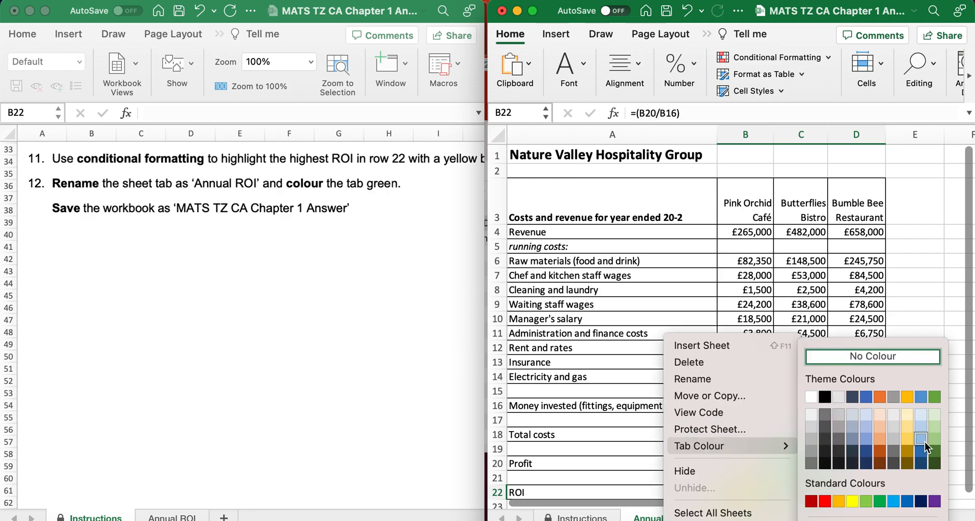
pyautogui.click(879, 501)
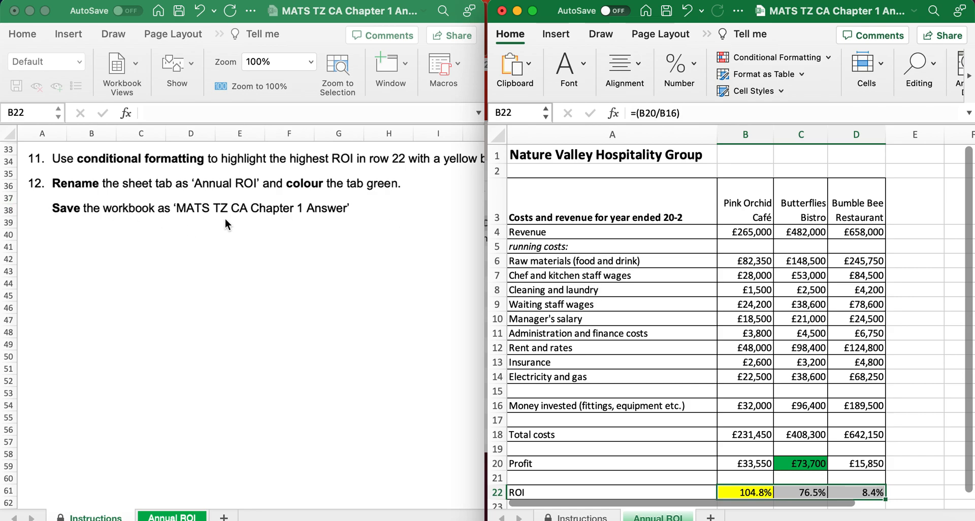
# Step: Save the completed workbook under its existing name, MATS TZ CA Chapter 1 Answer
pyautogui.click(667, 16)
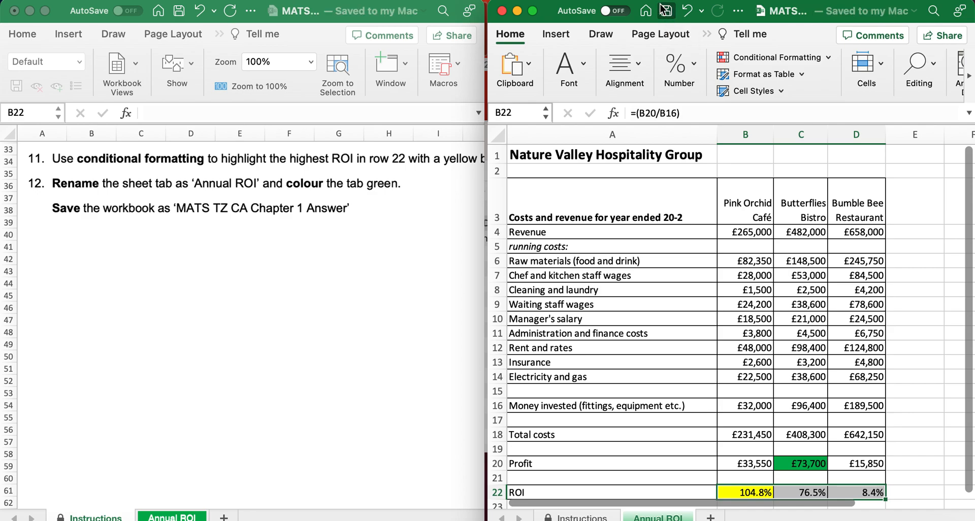
pyautogui.click(81, 1)
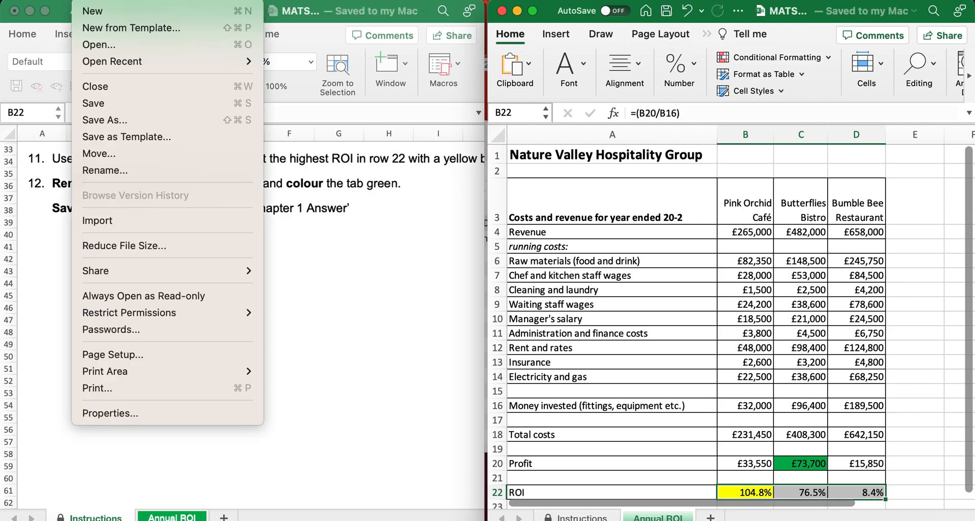
pyautogui.click(81, 103)
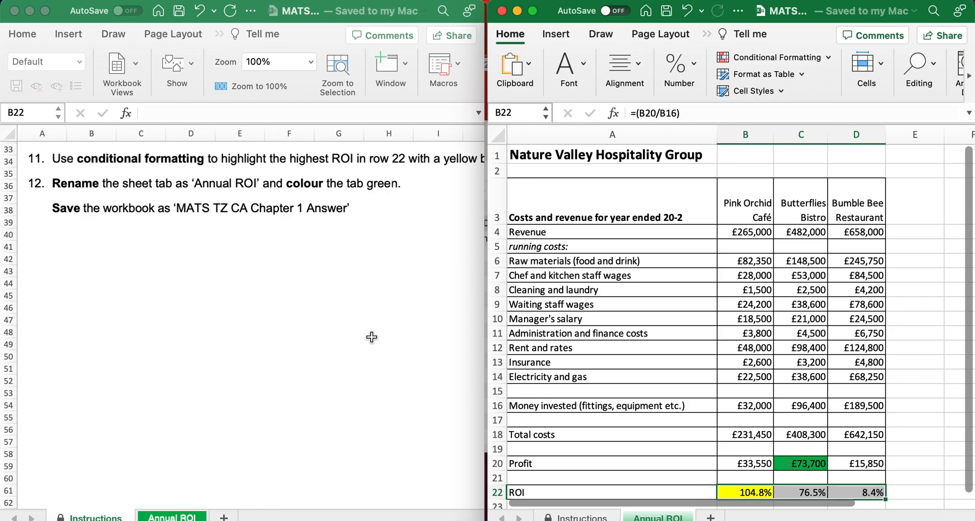
pyautogui.press('super+shift+5')
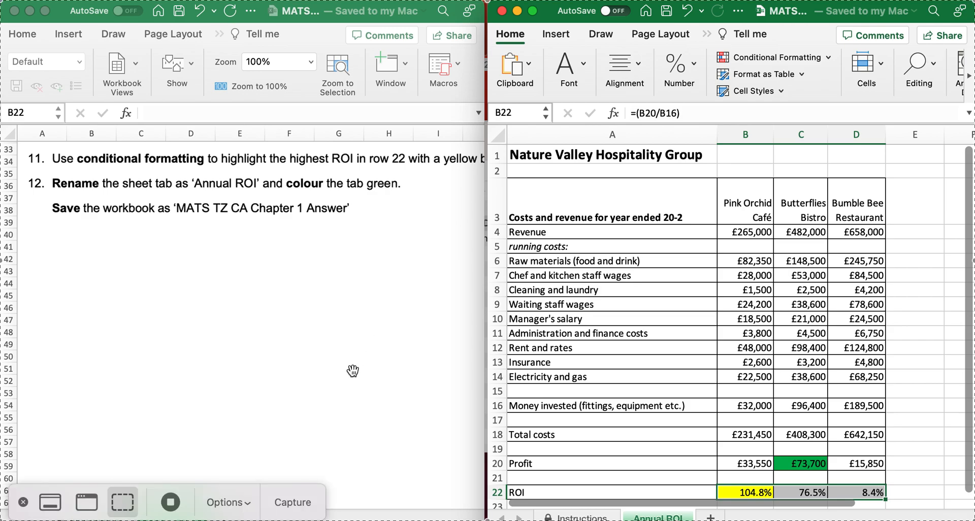